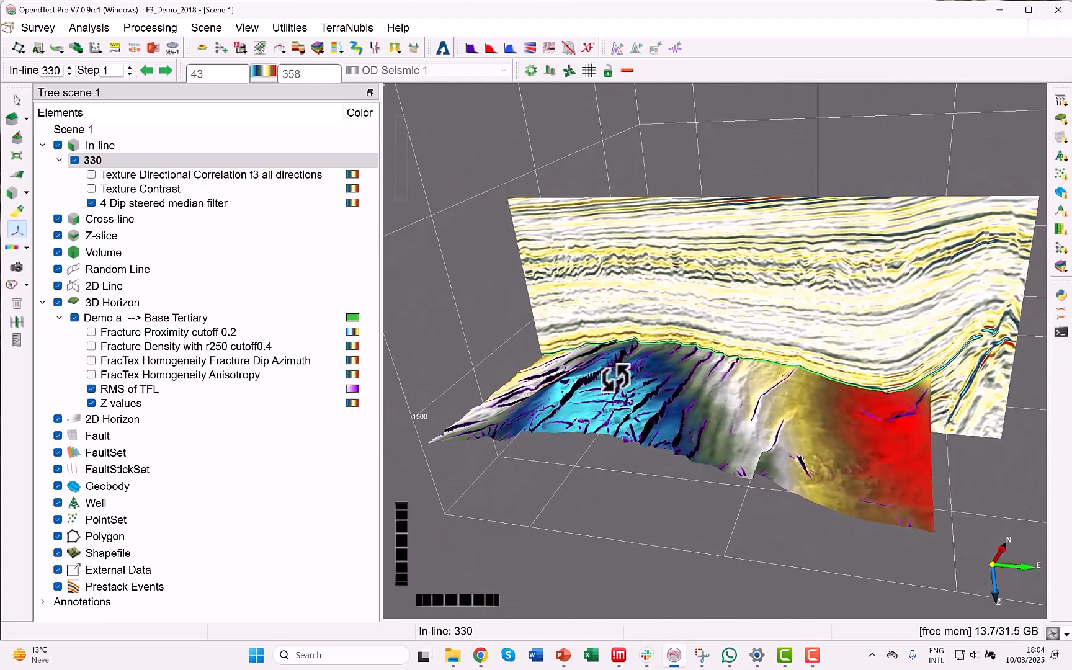
# Step: Open the 3D attribute set and bring up the definition of the Texture Contrast attribute
pyautogui.scroll(5, 618, 412)
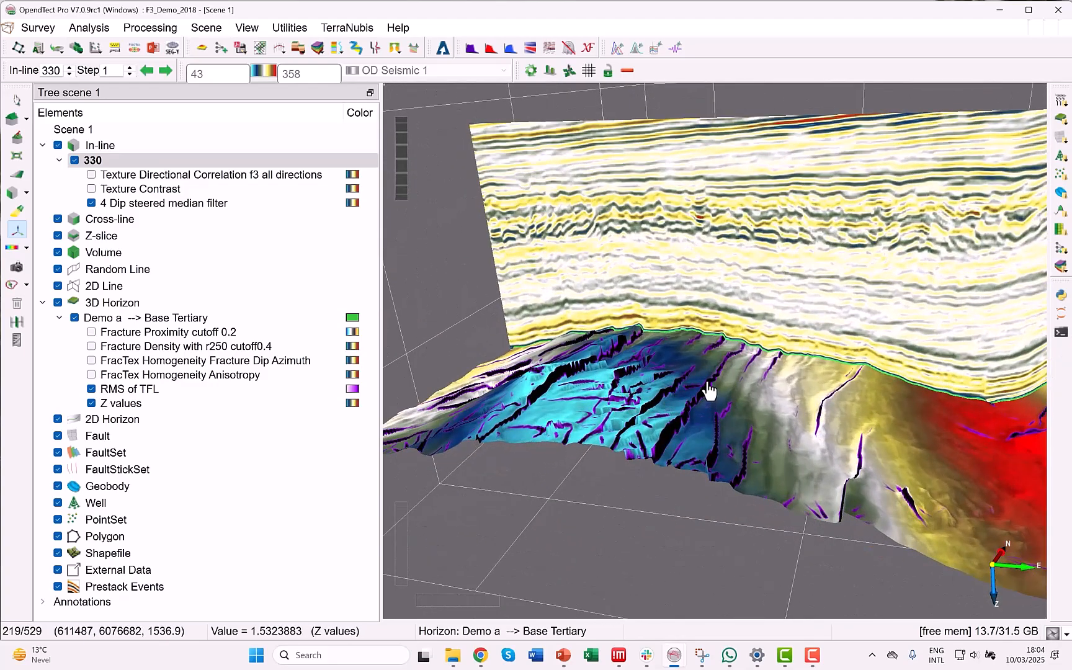
pyautogui.moveTo(710, 387); pyautogui.dragTo(749, 465)
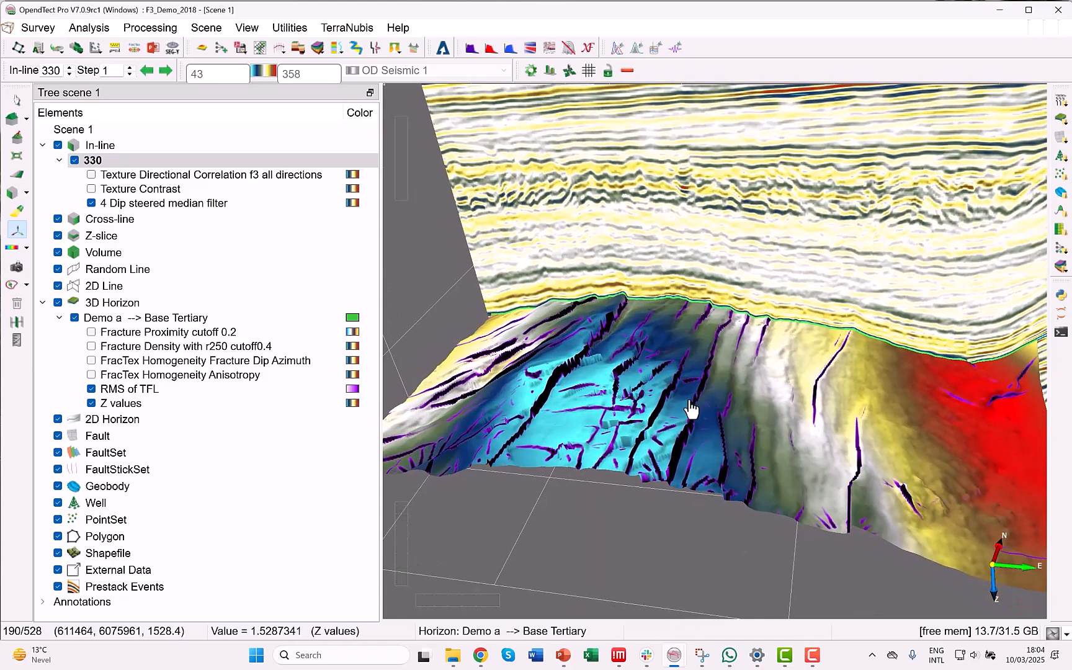
pyautogui.moveTo(692, 412); pyautogui.dragTo(702, 349)
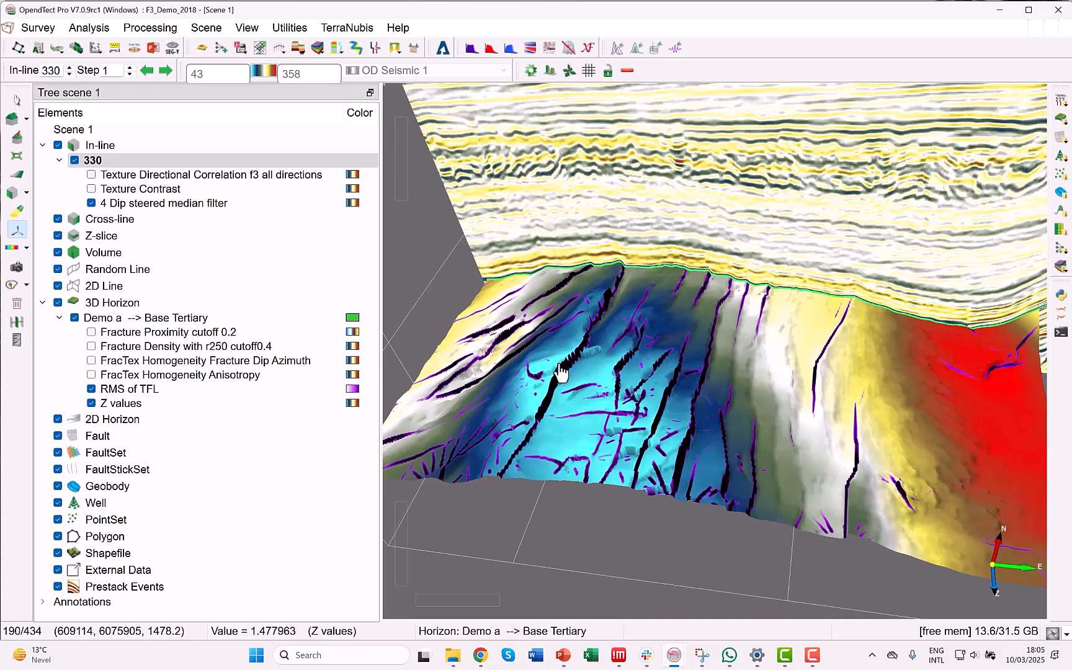
pyautogui.scroll(-1, 563, 370)
pyautogui.scroll(-1, 658, 243)
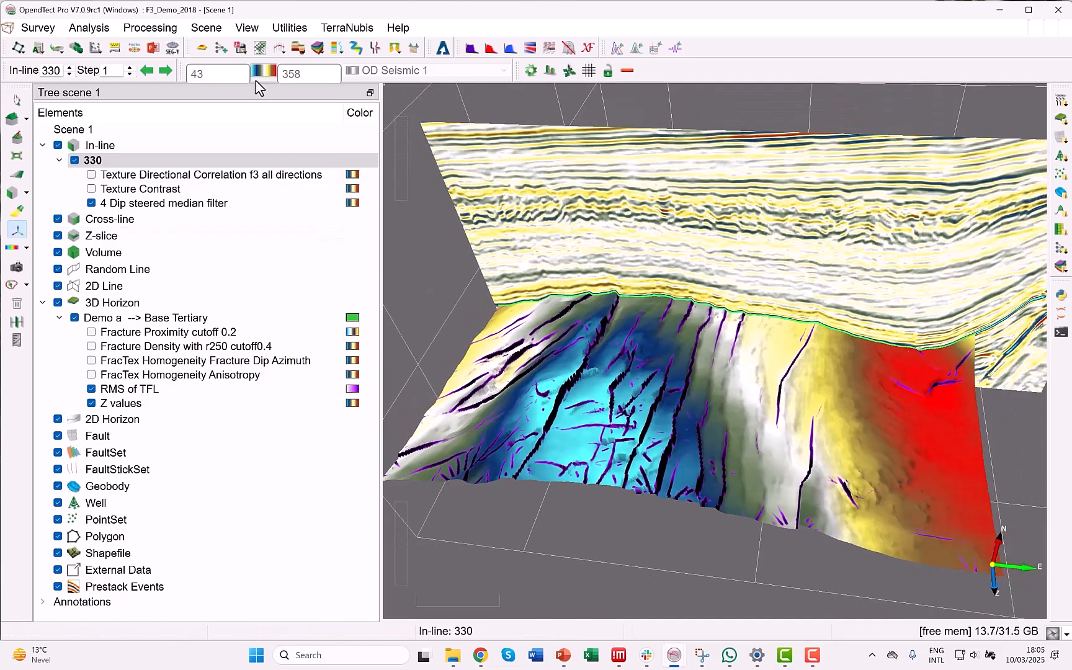
pyautogui.click(36, 50)
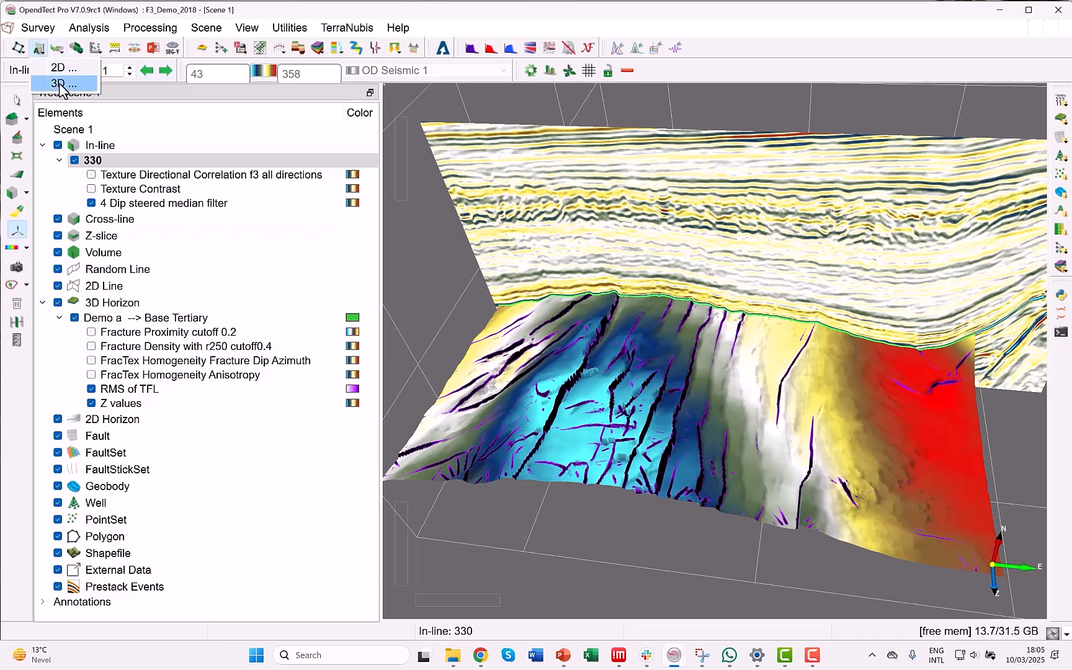
pyautogui.click(62, 84)
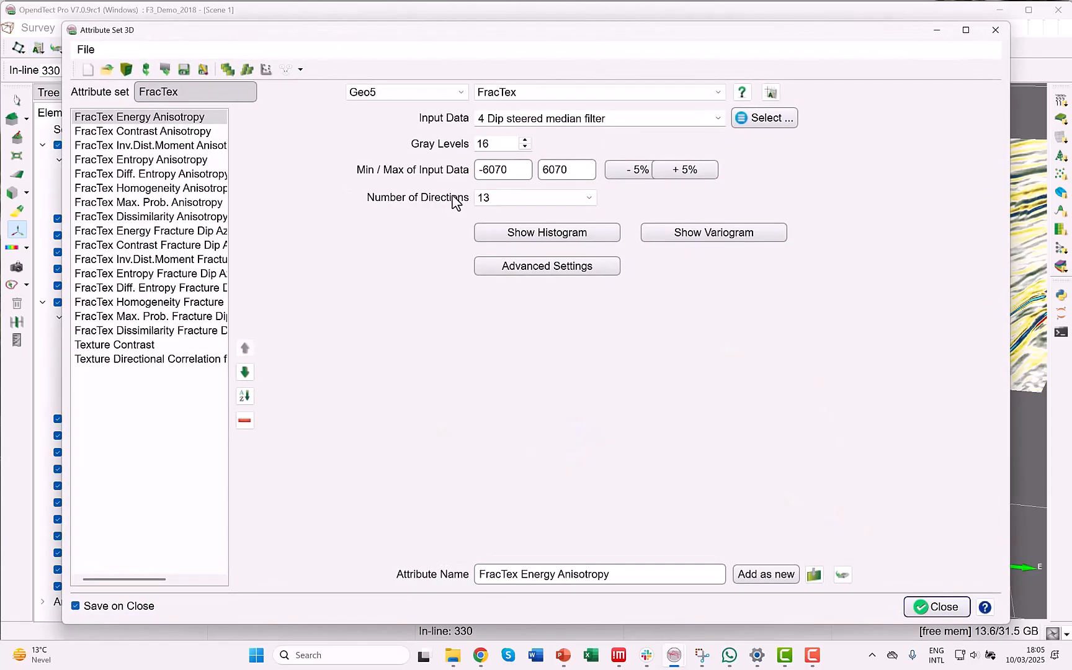
pyautogui.moveTo(349, 33); pyautogui.dragTo(334, 137)
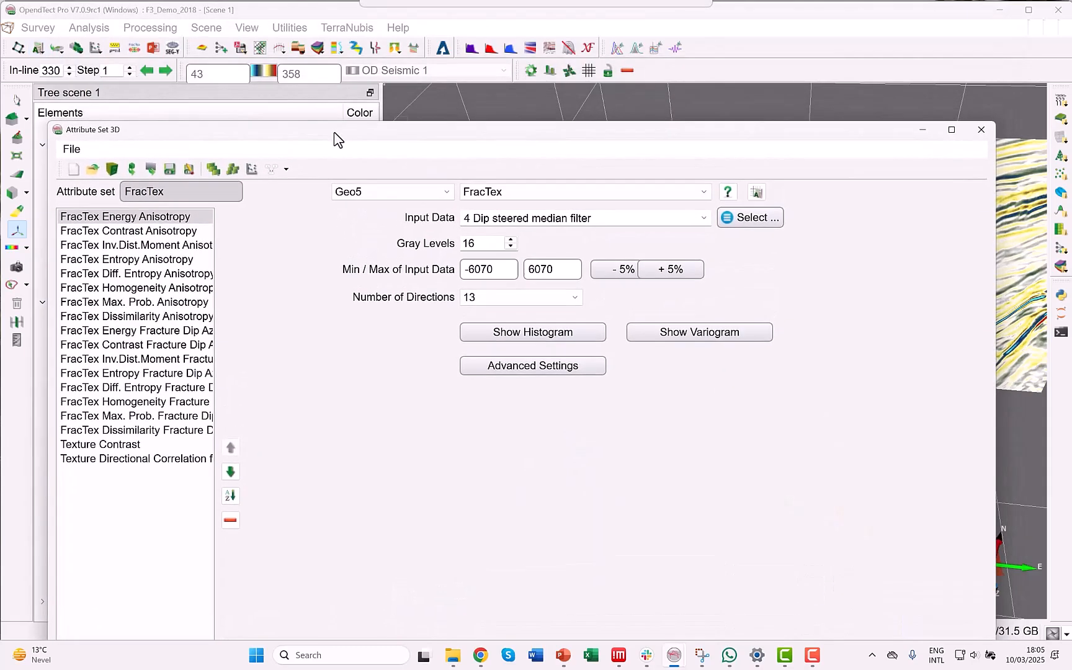
pyautogui.click(110, 448)
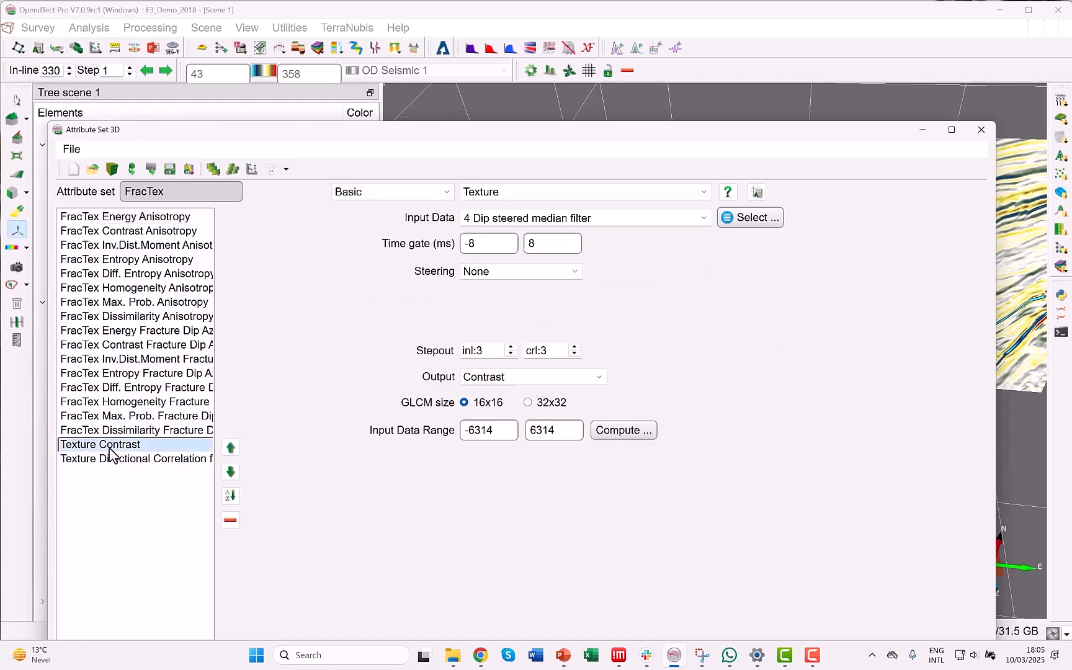
# Step: List all attribute categories and choose Texture as the attribute type
pyautogui.click(395, 193)
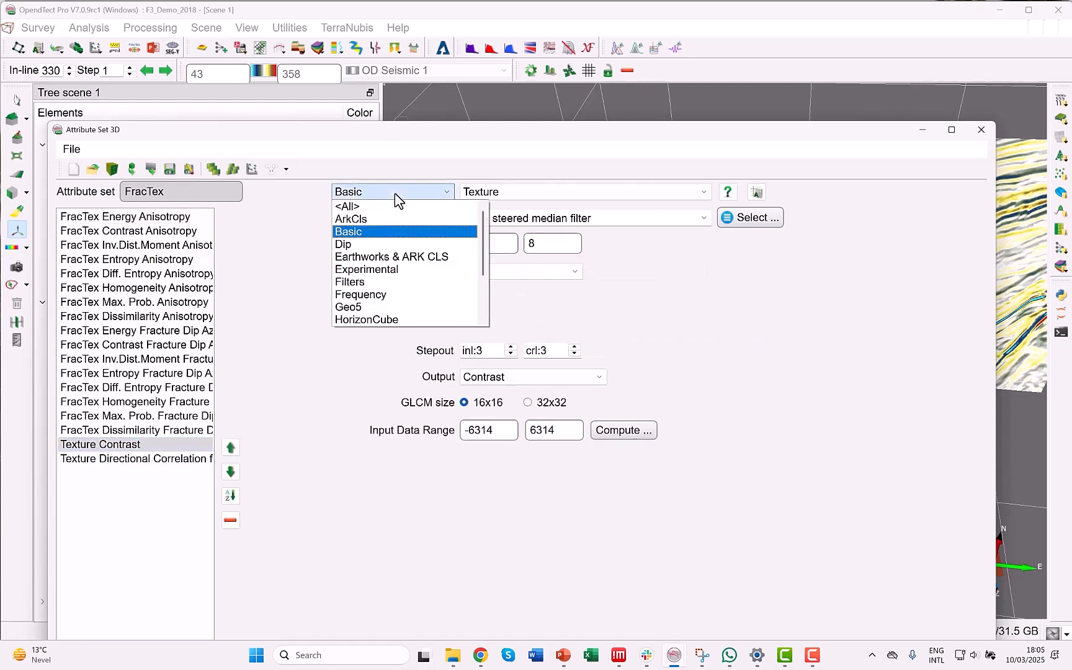
pyautogui.click(353, 207)
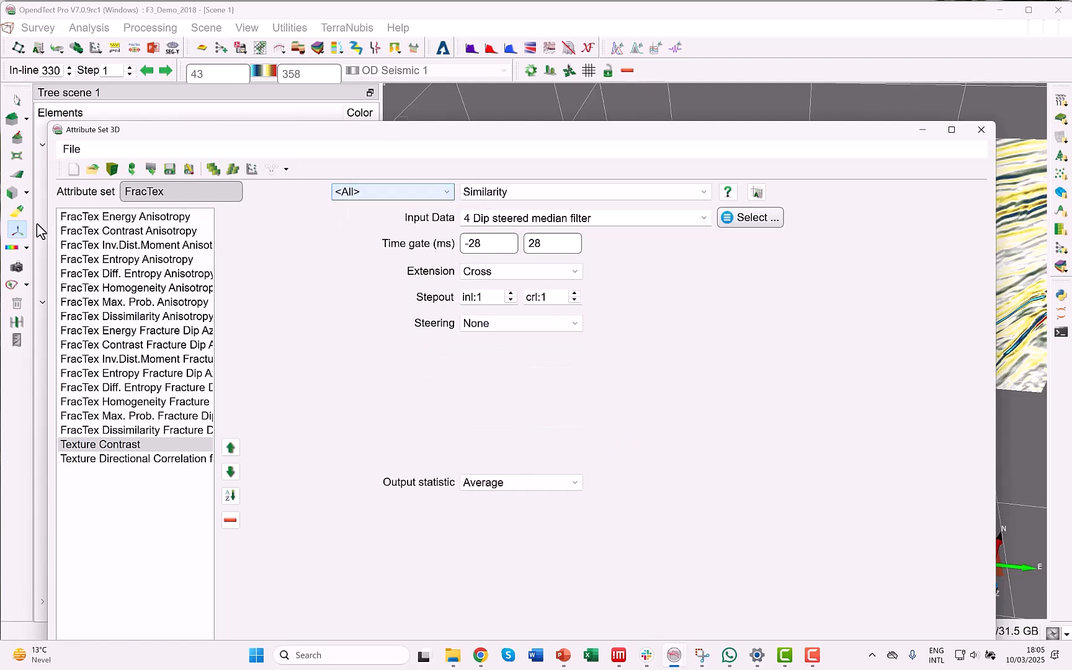
pyautogui.click(587, 195)
pyautogui.scroll(-3, 589, 242)
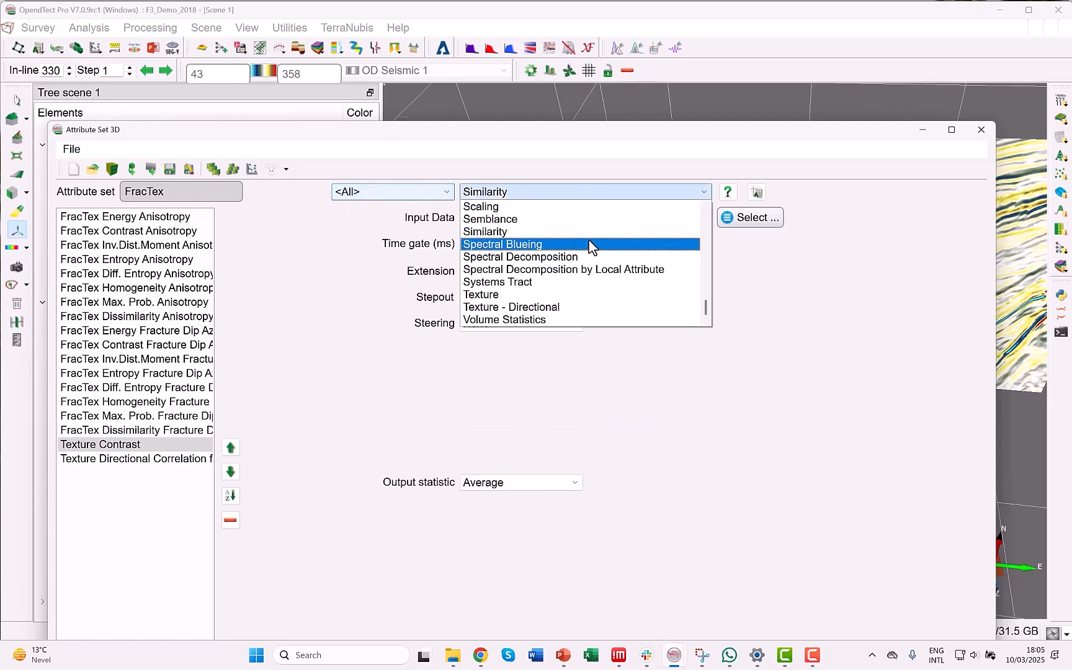
pyautogui.click(490, 295)
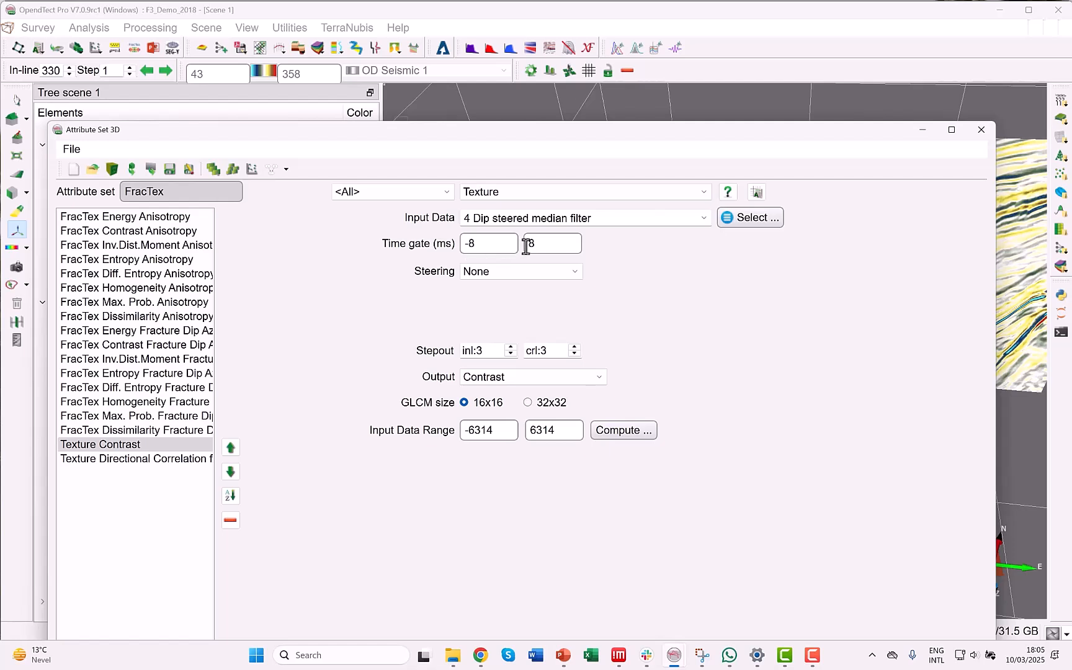
# Step: Set the Texture Contrast attribute's steering to Full
pyautogui.click(494, 351)
pyautogui.click(558, 352)
pyautogui.click(489, 271)
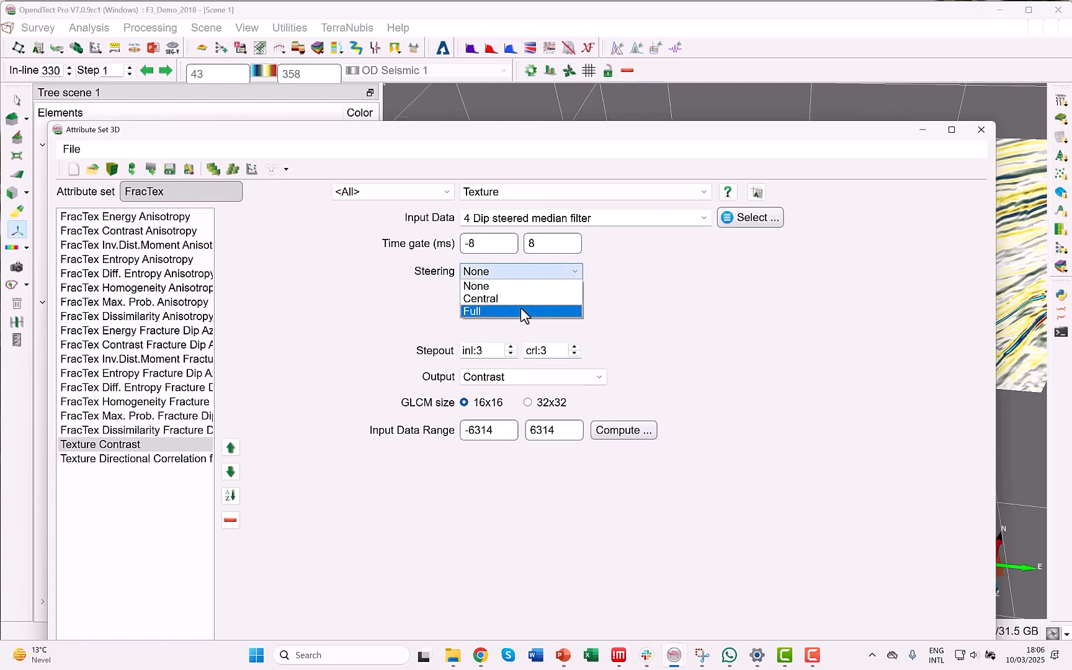
pyautogui.click(484, 311)
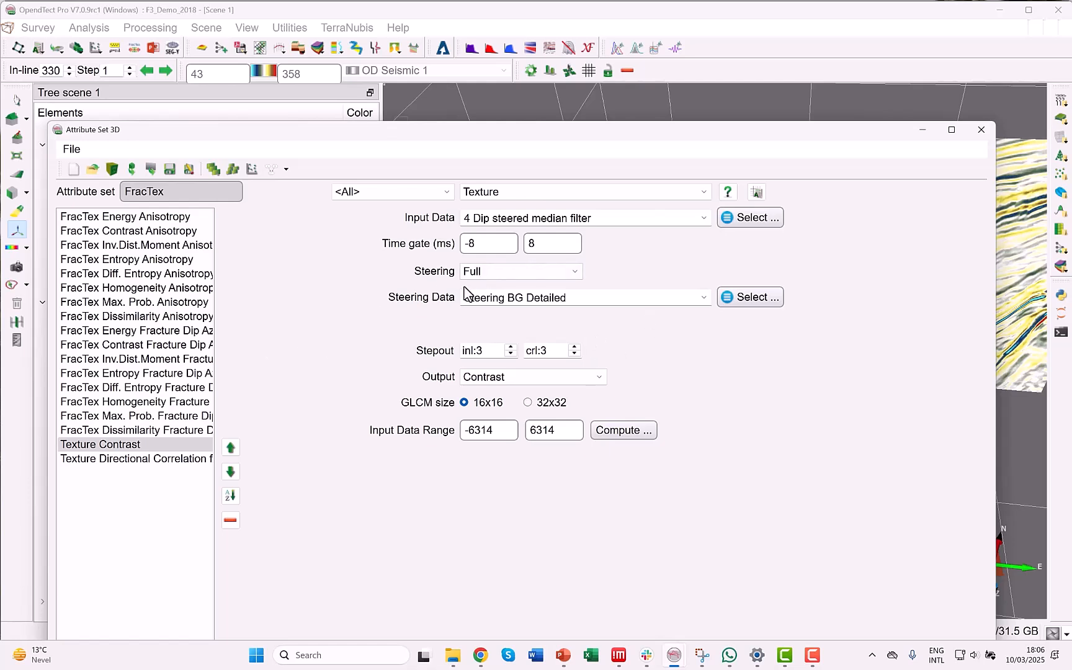
# Step: Examine the available texture output options and the attribute name of Texture Contrast
pyautogui.click(495, 380)
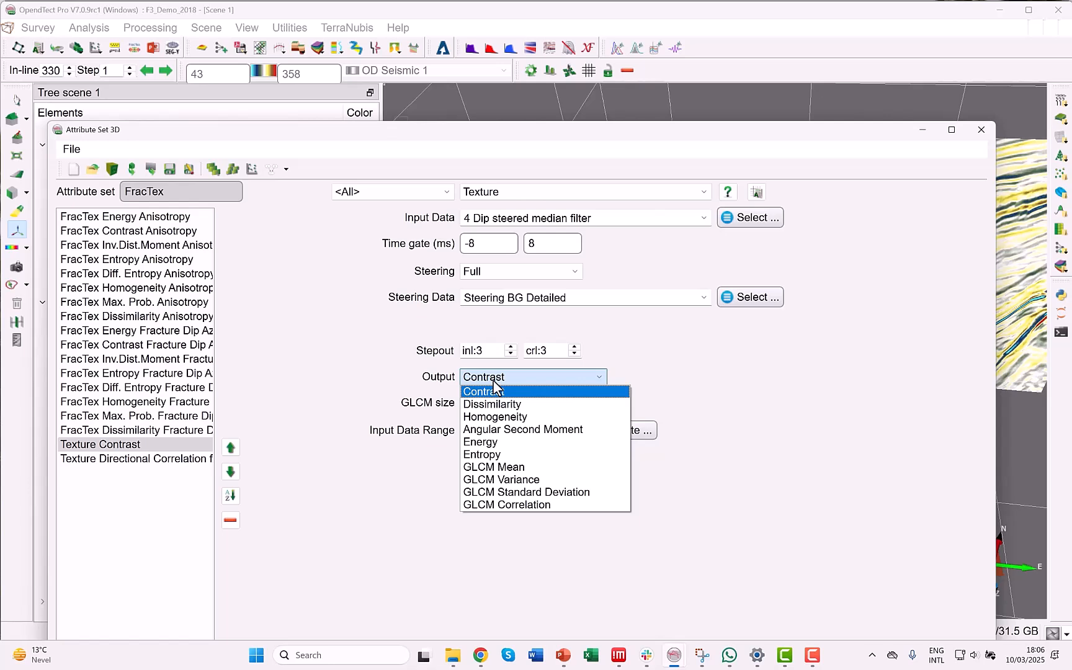
pyautogui.click(793, 360)
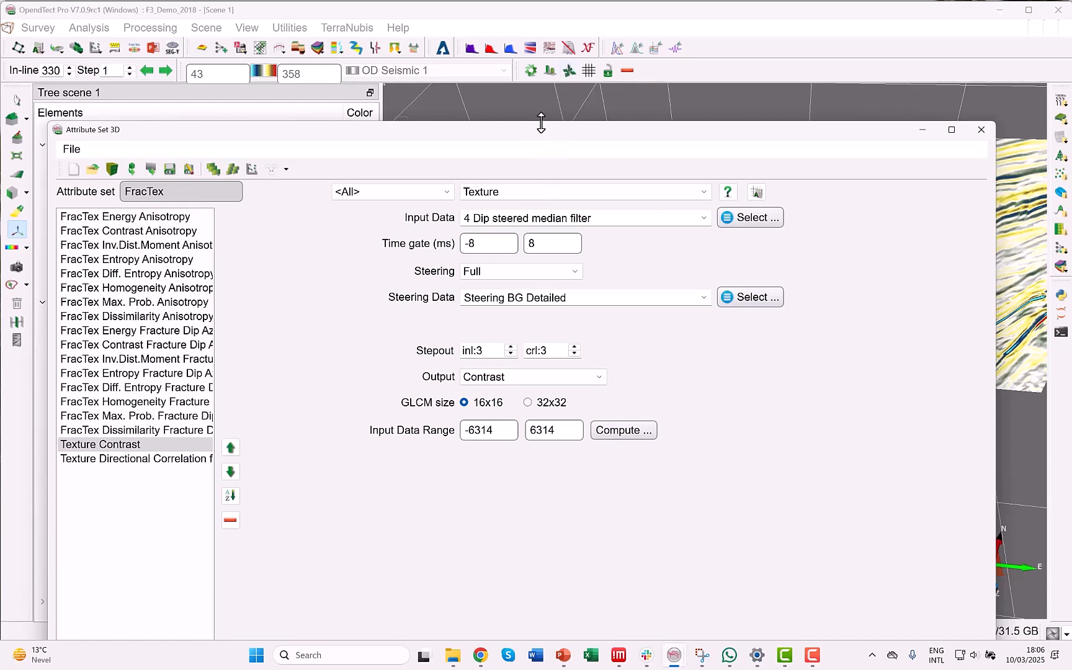
pyautogui.moveTo(542, 127); pyautogui.dragTo(496, 34)
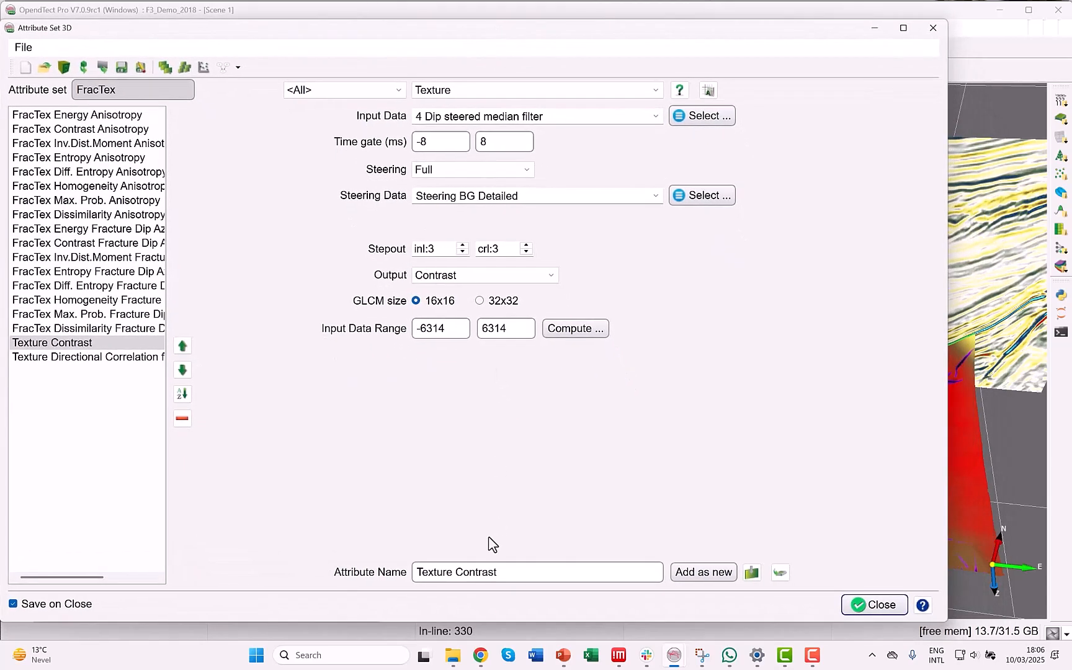
pyautogui.click(498, 572)
pyautogui.click(31, 343)
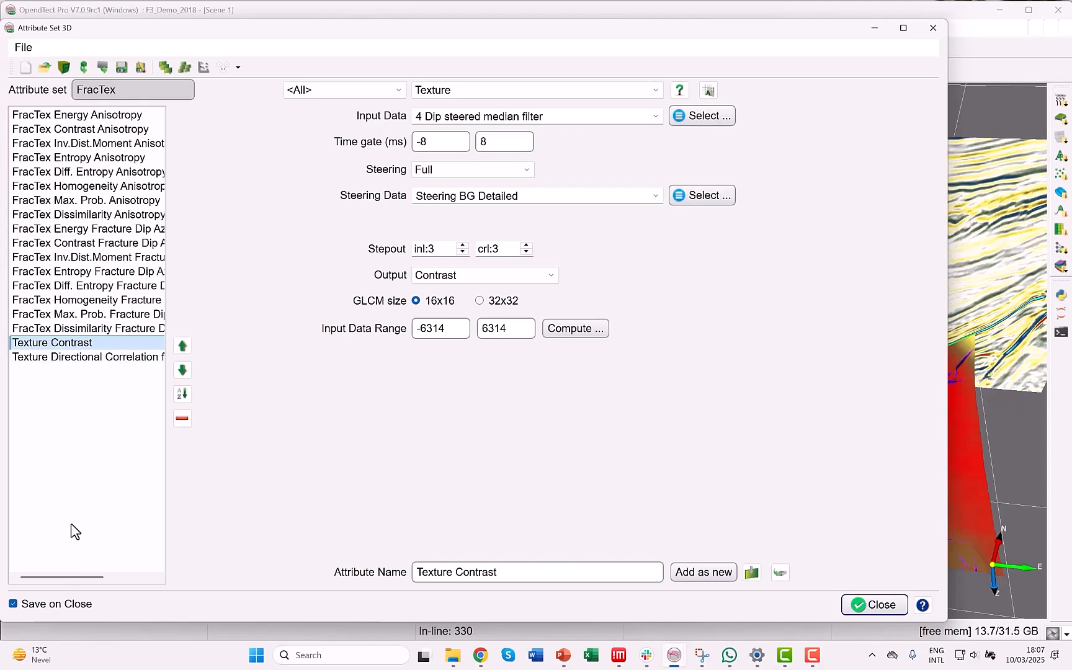
# Step: Display Texture Contrast on in-line 330 and check the section with the Base Tertiary horizon temporarily hidden
pyautogui.moveTo(547, 37); pyautogui.dragTo(624, 572)
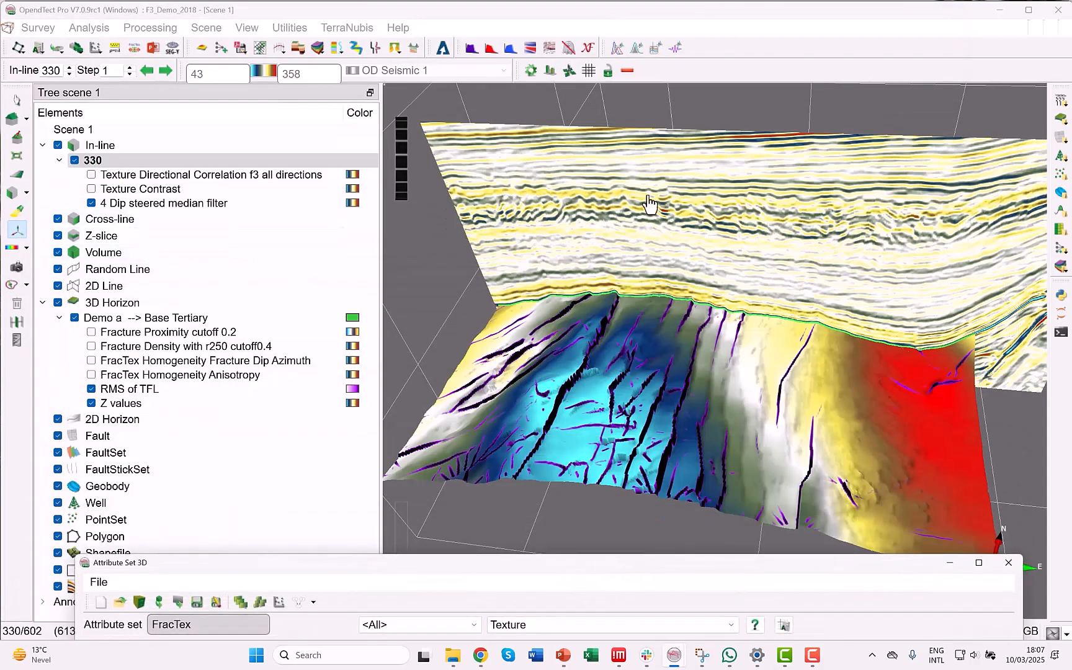
pyautogui.click(91, 189)
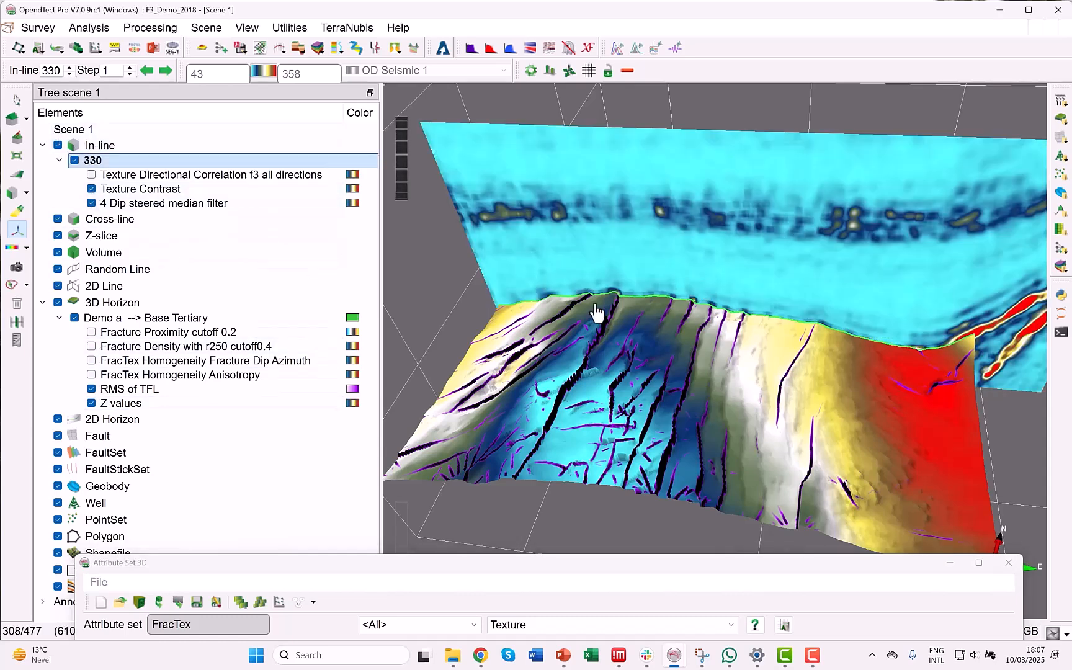
pyautogui.click(149, 191)
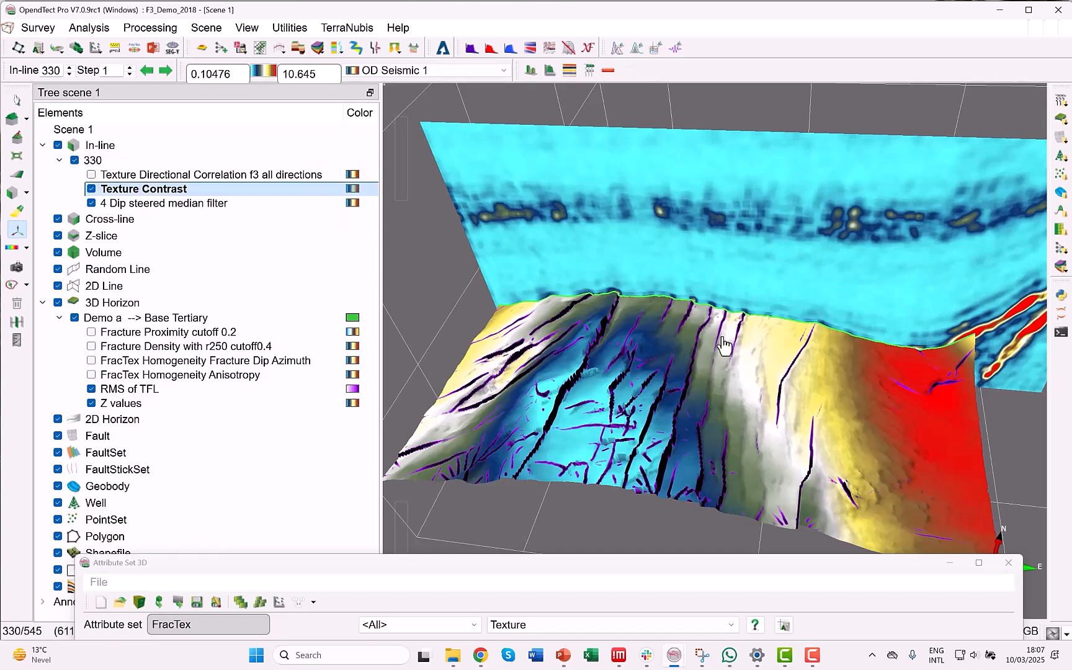
pyautogui.click(75, 318)
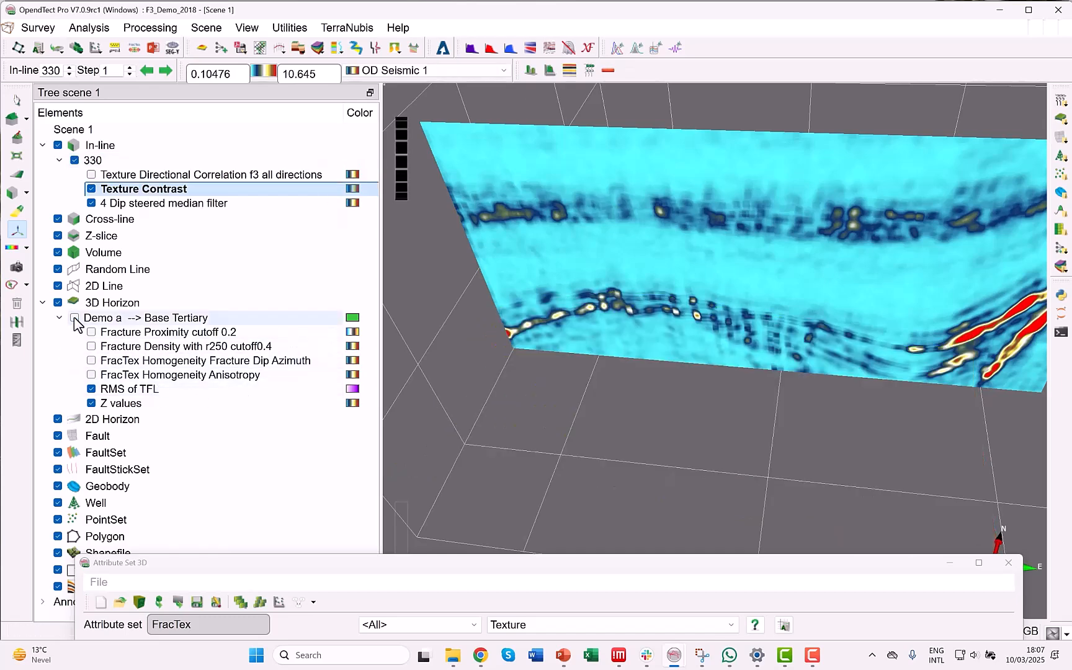
pyautogui.click(75, 319)
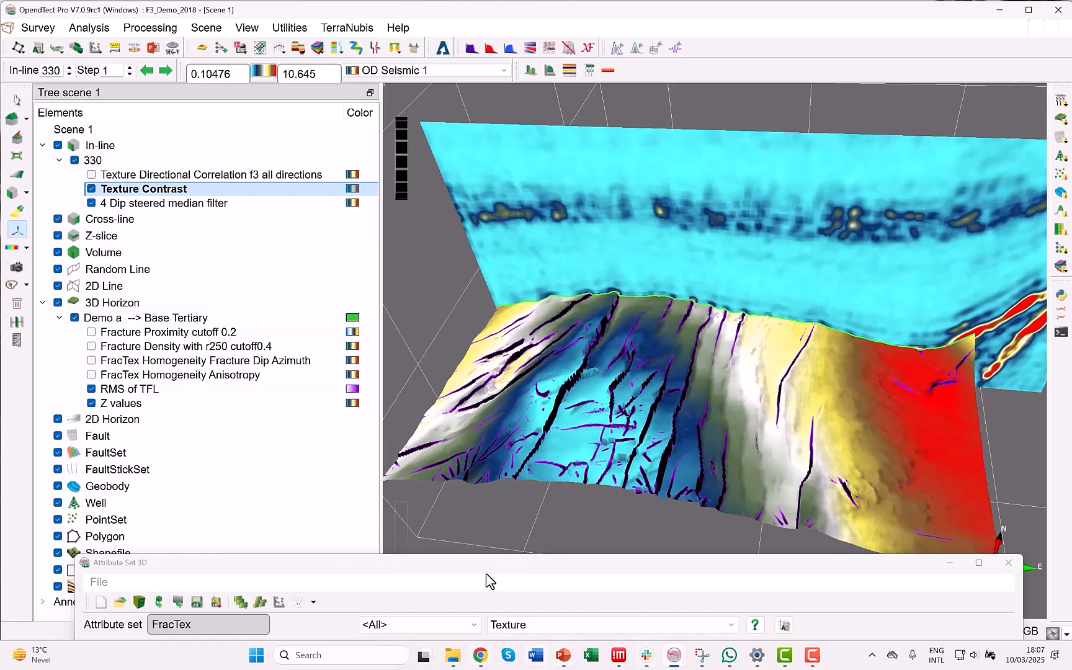
# Step: Bring up the definition of the Texture Directional Correlation f3 attribute and examine its number of grey levels
pyautogui.moveTo(489, 568); pyautogui.dragTo(484, 157)
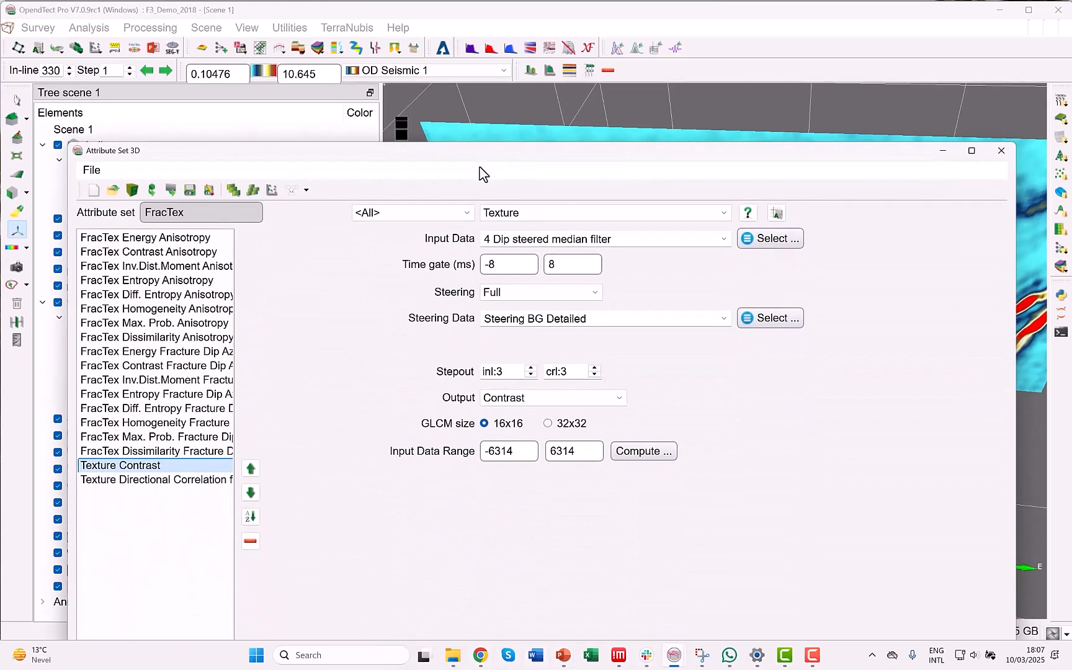
pyautogui.click(560, 215)
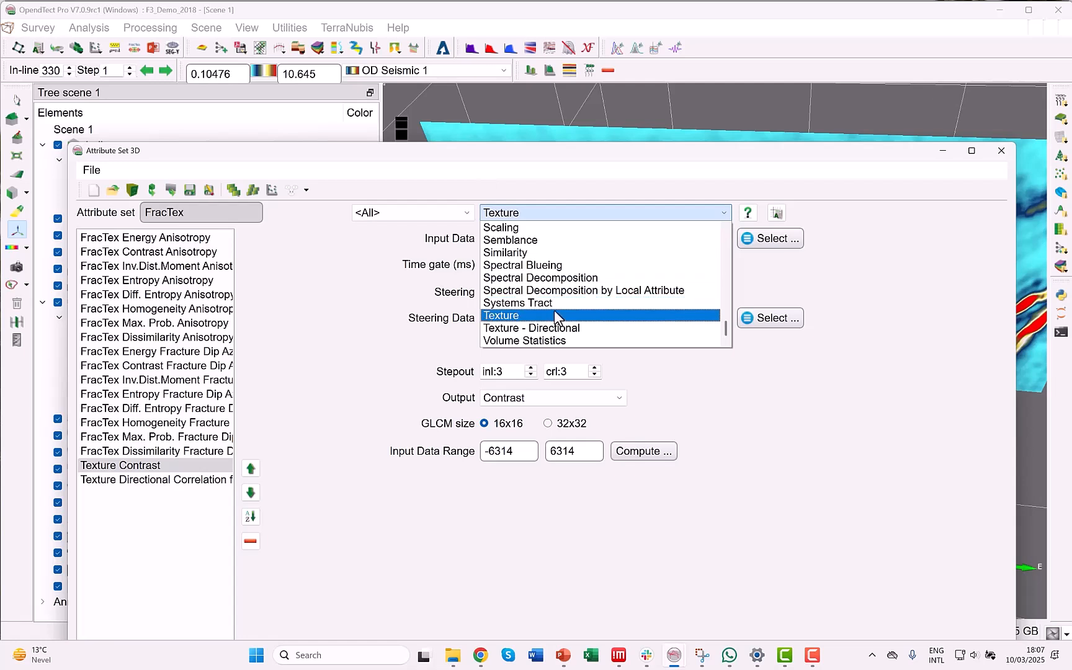
pyautogui.click(152, 483)
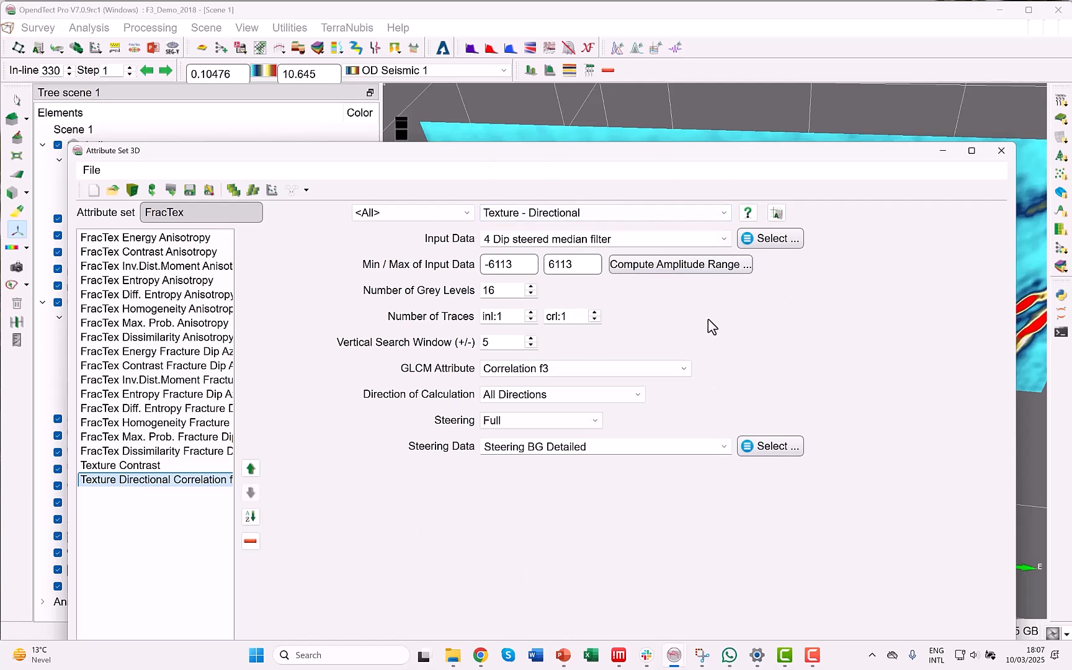
pyautogui.click(500, 291)
pyautogui.doubleClick(500, 291)
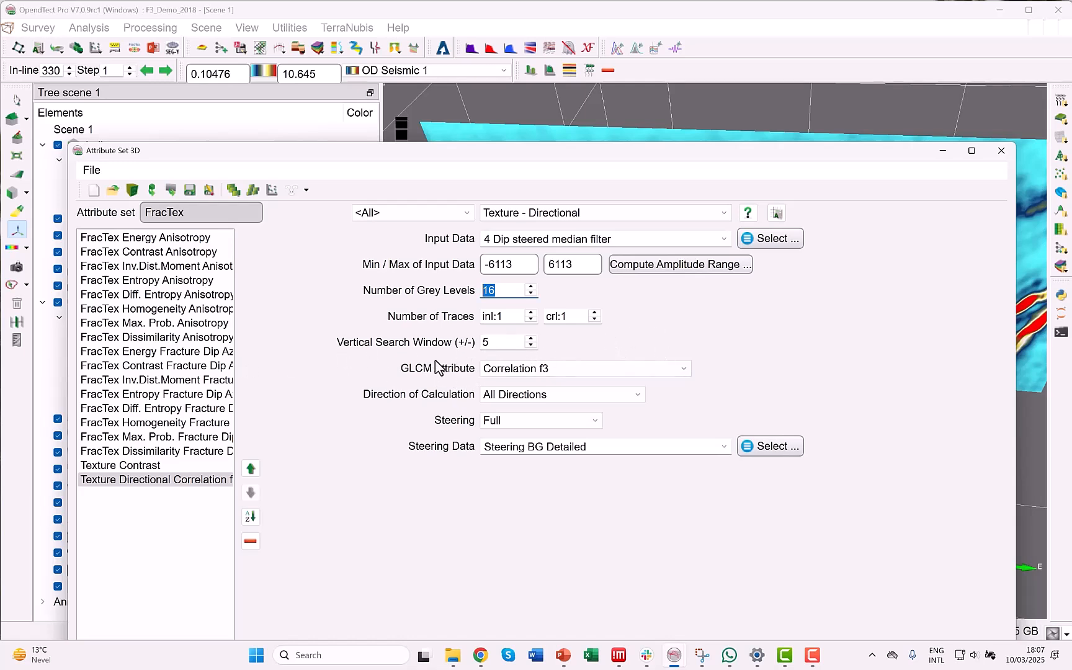
# Step: Examine the GLCM attribute and direction of calculation options of the directional texture attribute, keeping Correlation f3 and All Directions
pyautogui.click(617, 371)
pyautogui.scroll(-1, 617, 400)
pyautogui.scroll(-4, 617, 411)
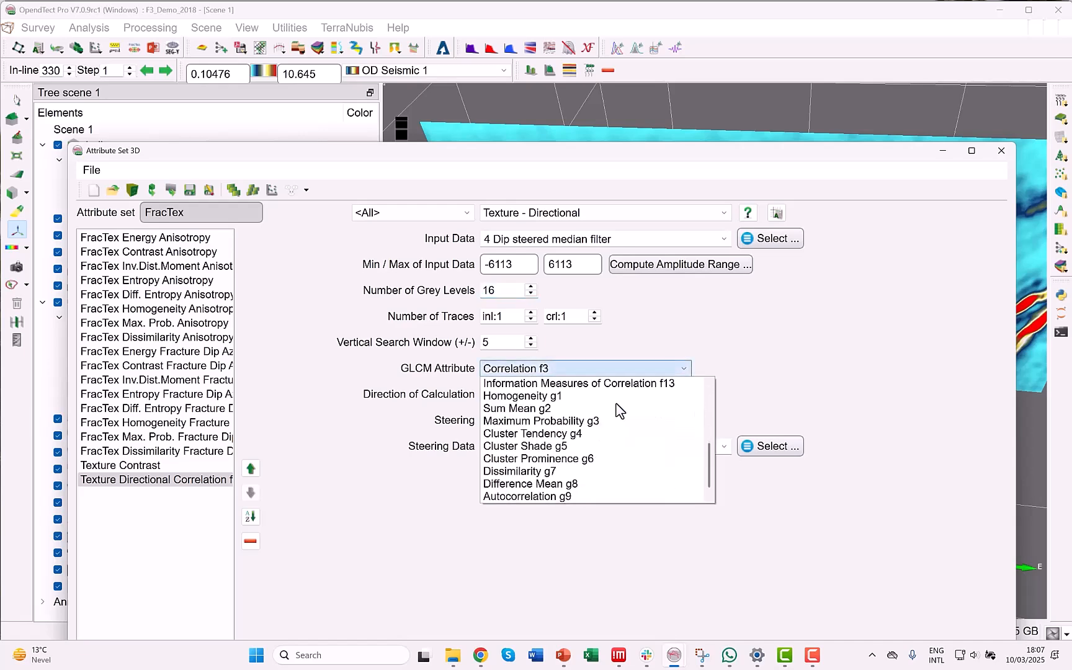
pyautogui.scroll(5, 616, 412)
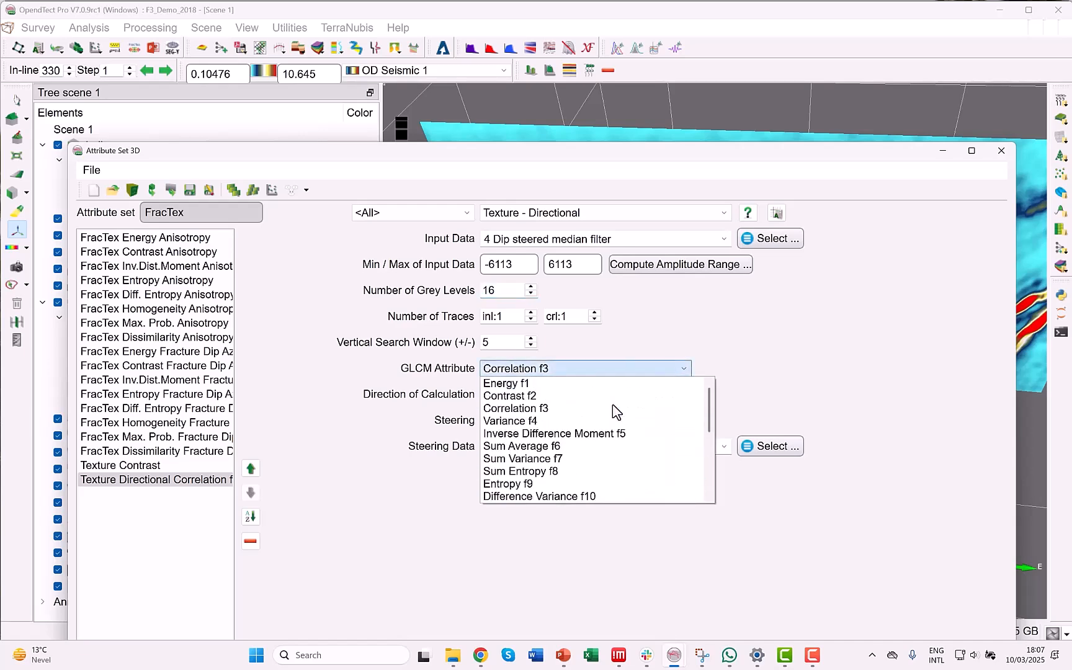
pyautogui.click(831, 337)
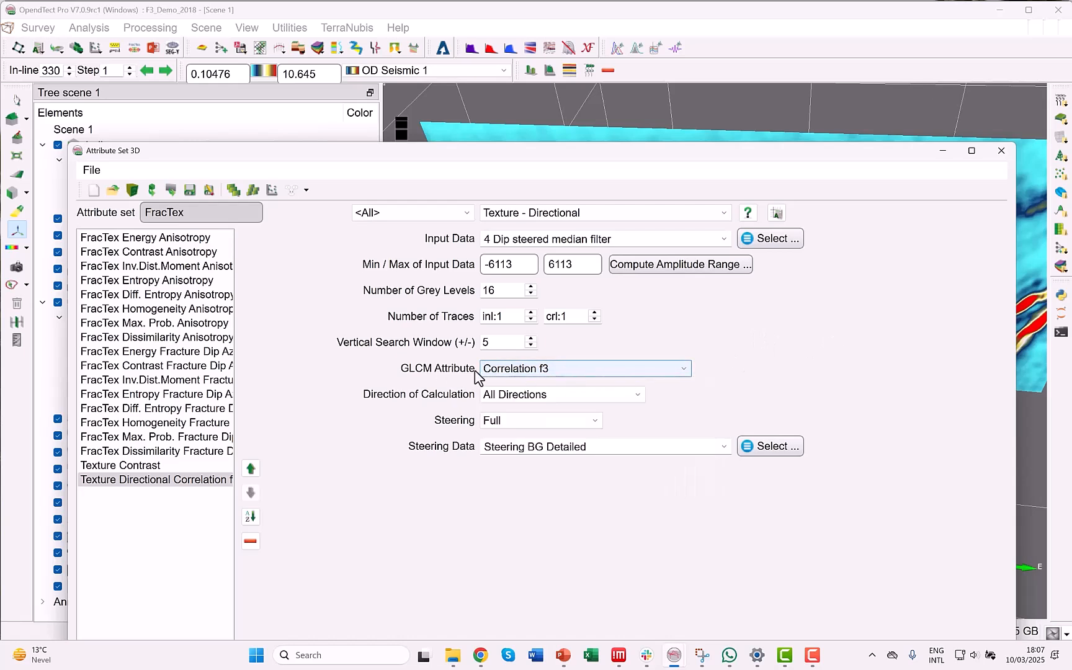
pyautogui.click(504, 396)
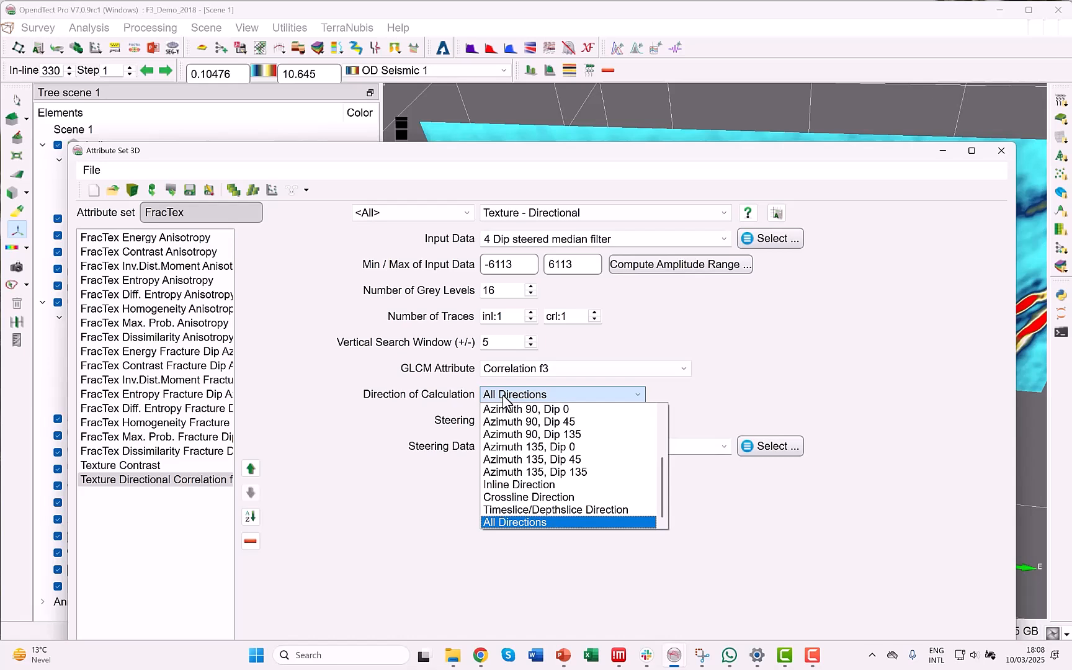
pyautogui.click(693, 413)
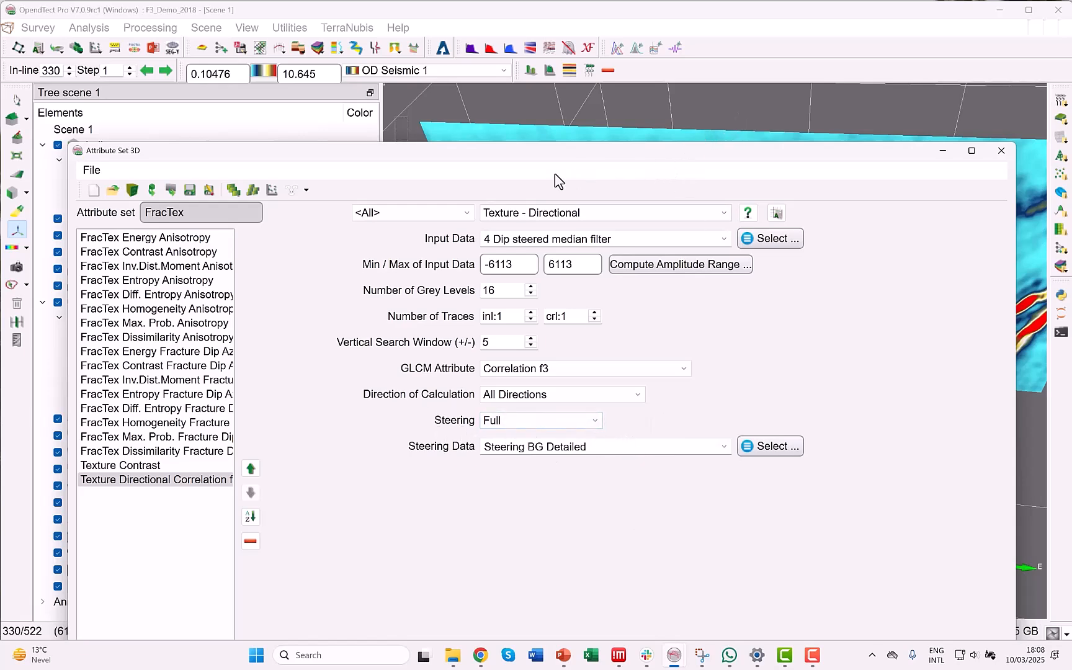
# Step: Display Texture Directional Correlation f3 all directions on in-line 330
pyautogui.moveTo(510, 156); pyautogui.dragTo(470, 53)
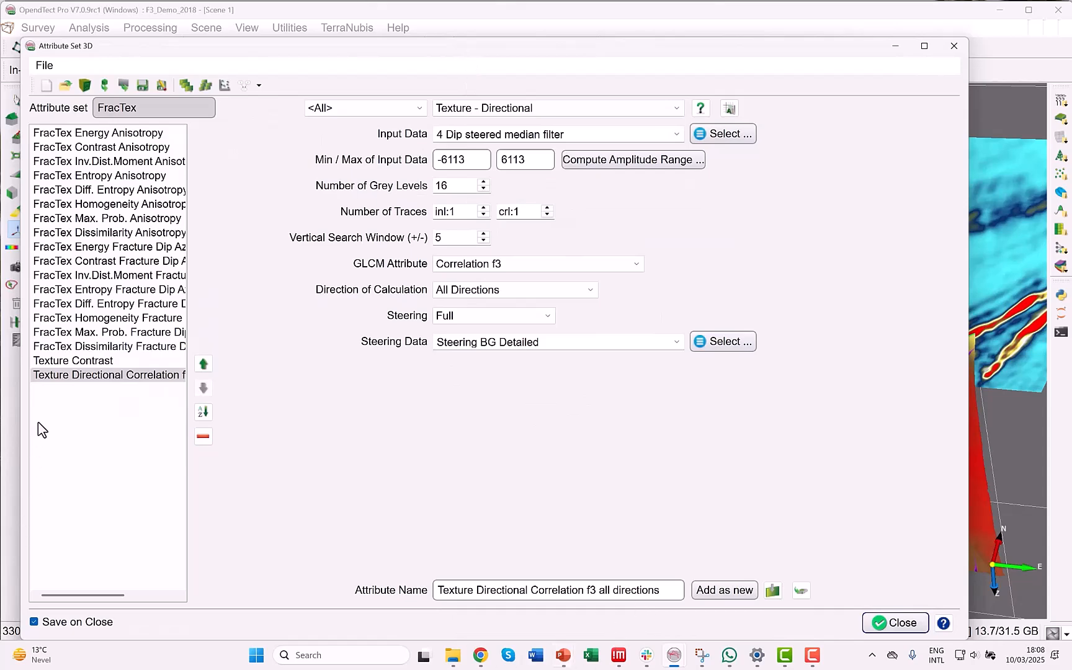
pyautogui.moveTo(396, 47); pyautogui.dragTo(405, 515)
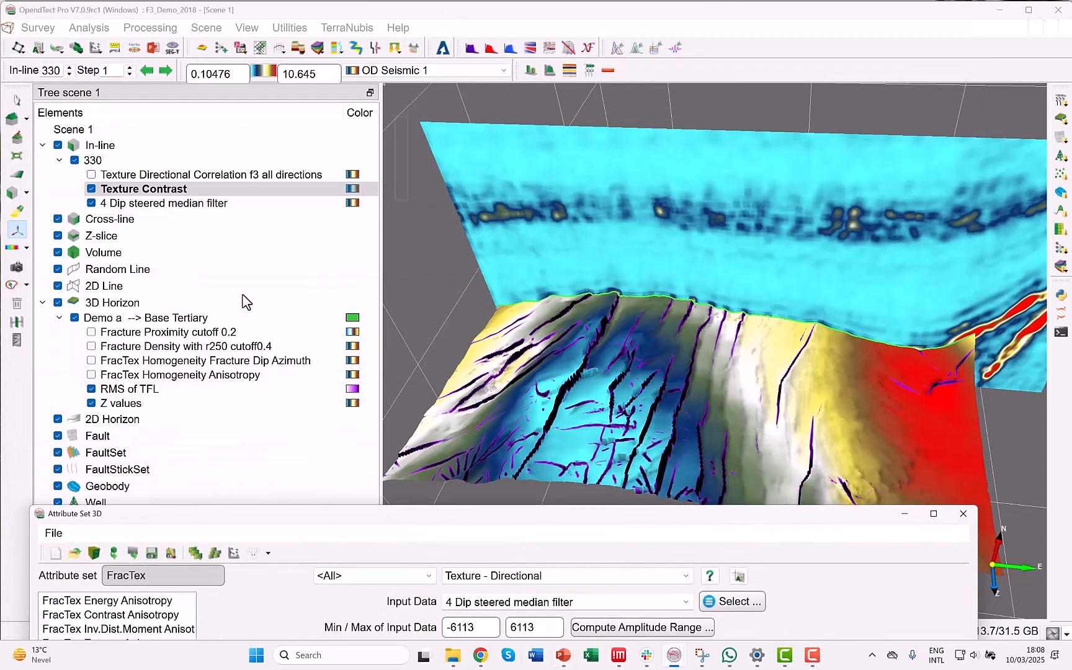
pyautogui.click(92, 175)
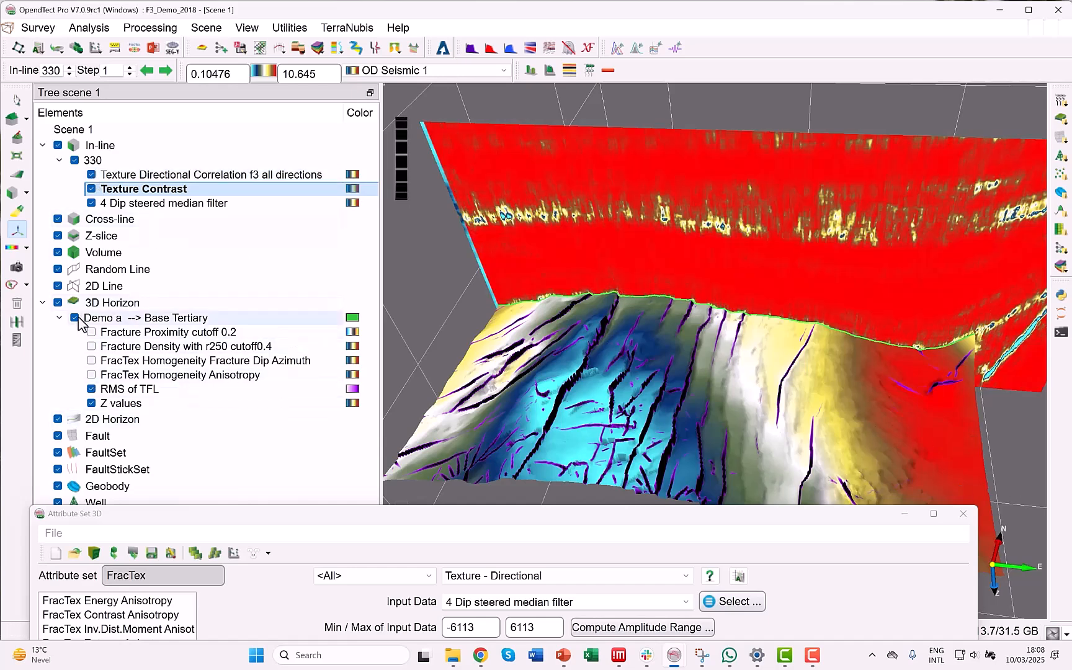
# Step: Select the Texture Directional Correlation f3 display and check the full in-line section with the Base Tertiary horizon temporarily hidden
pyautogui.click(140, 175)
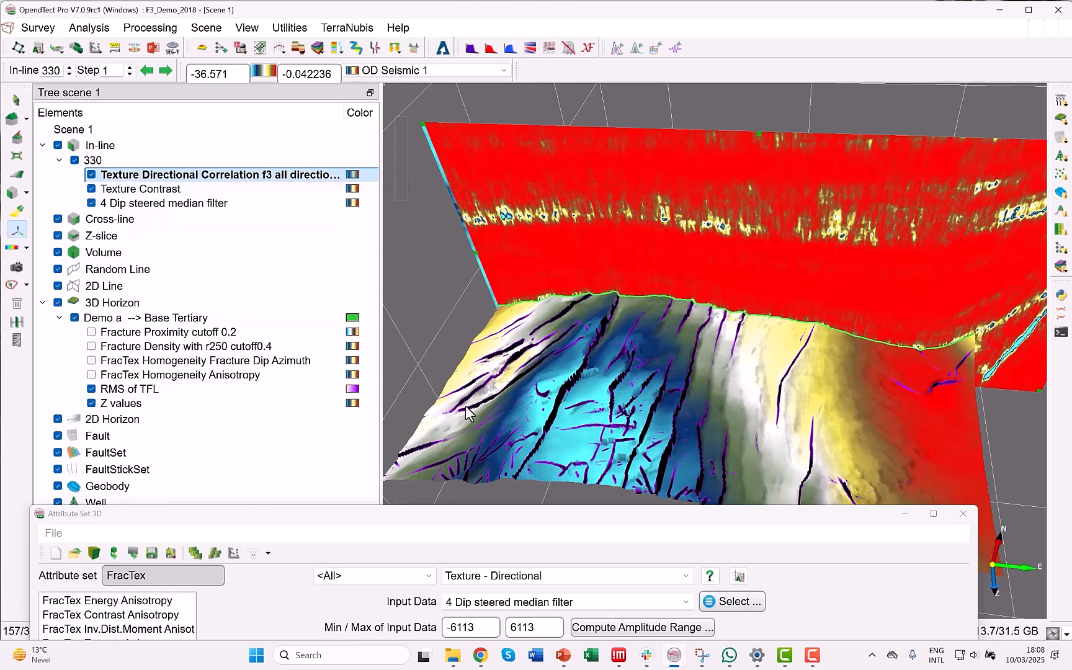
pyautogui.click(73, 318)
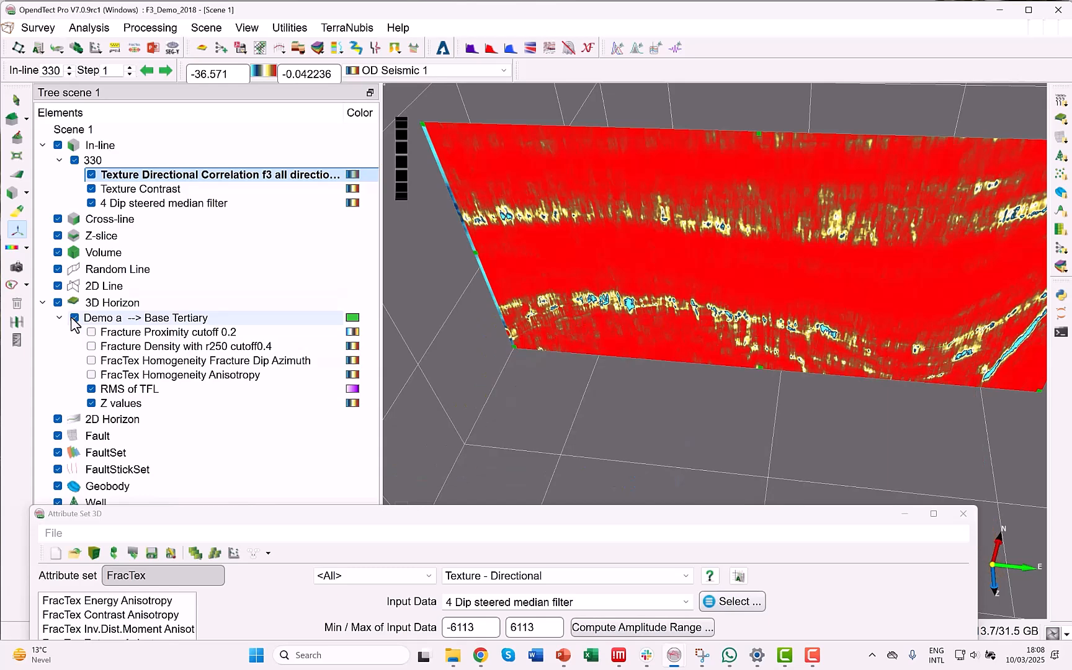
pyautogui.click(73, 318)
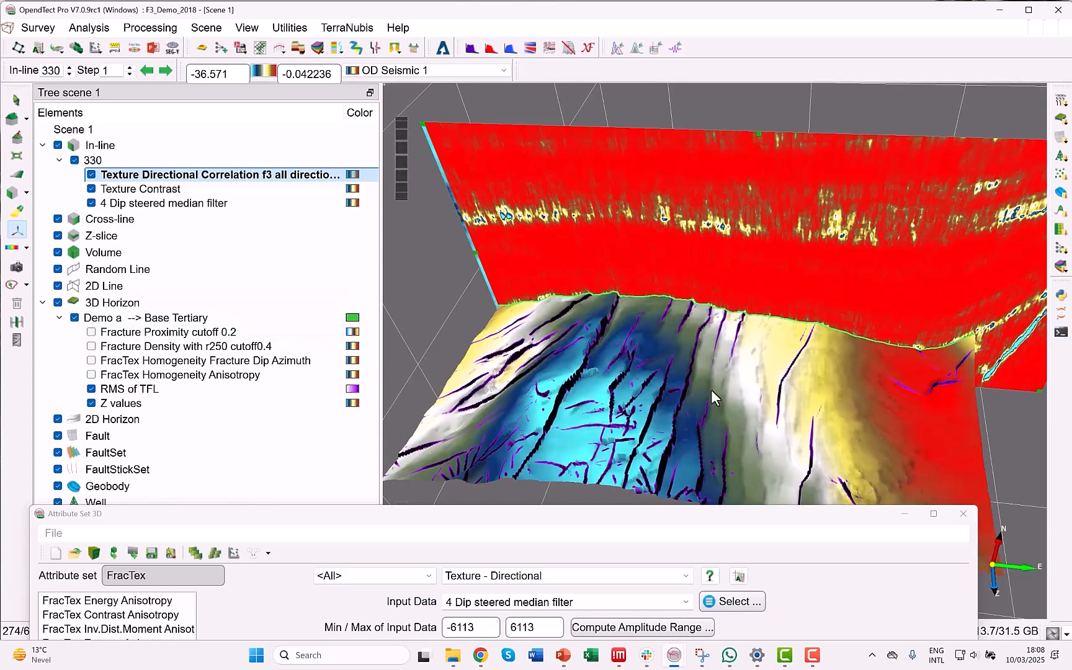
# Step: Hide in-line 330 and bring up the FracTex Energy Anisotropy definition with its advanced settings expanded
pyautogui.click(75, 161)
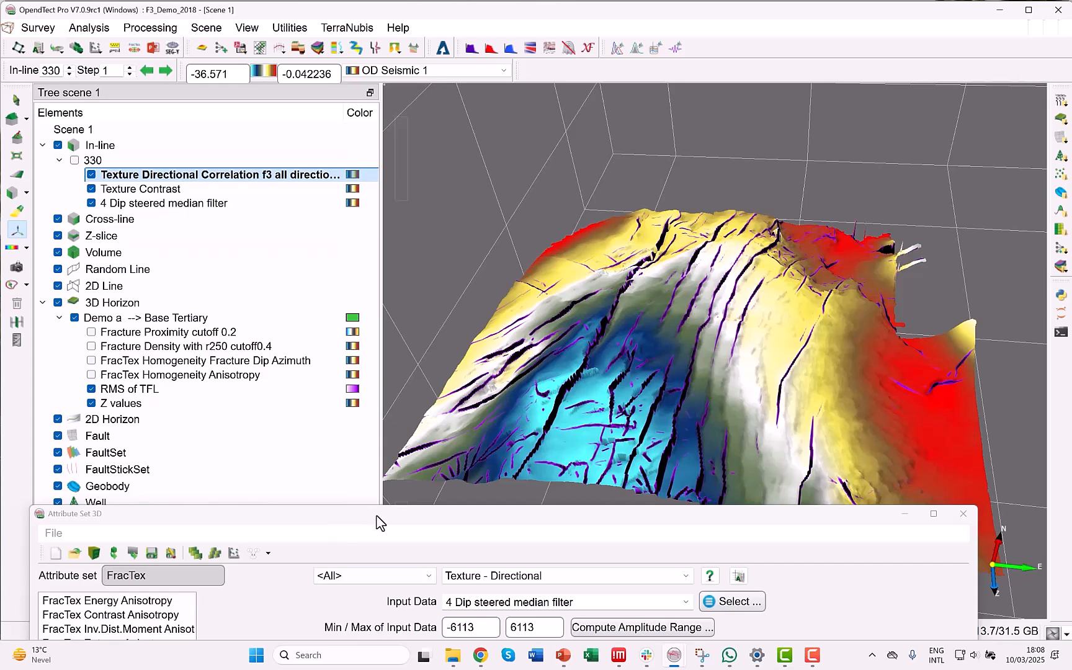
pyautogui.moveTo(380, 523); pyautogui.dragTo(388, 161)
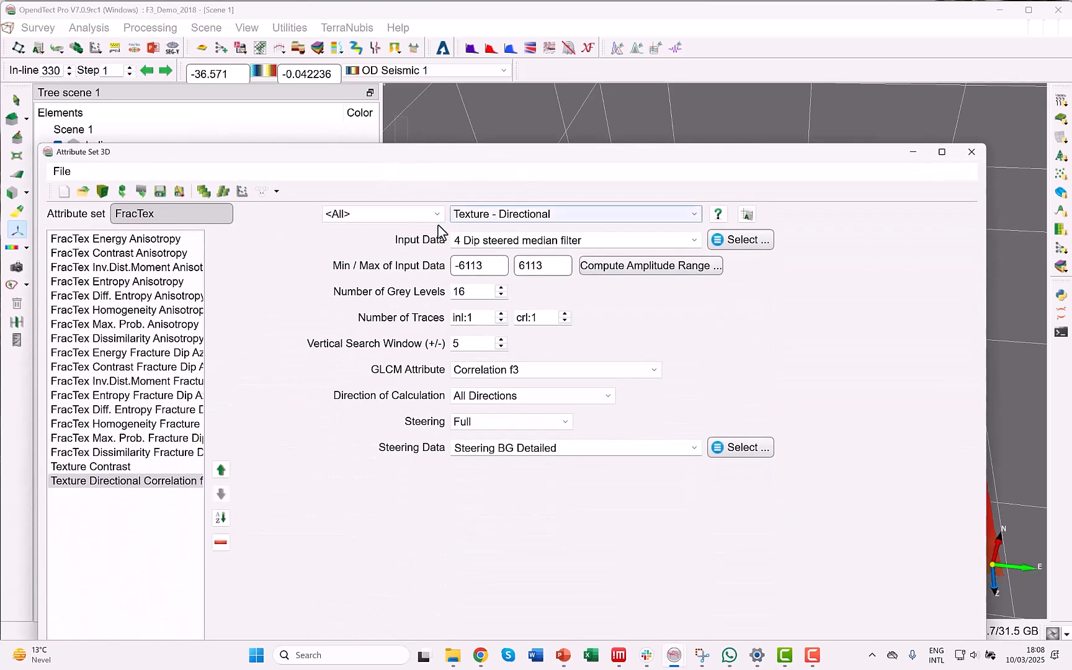
pyautogui.click(65, 240)
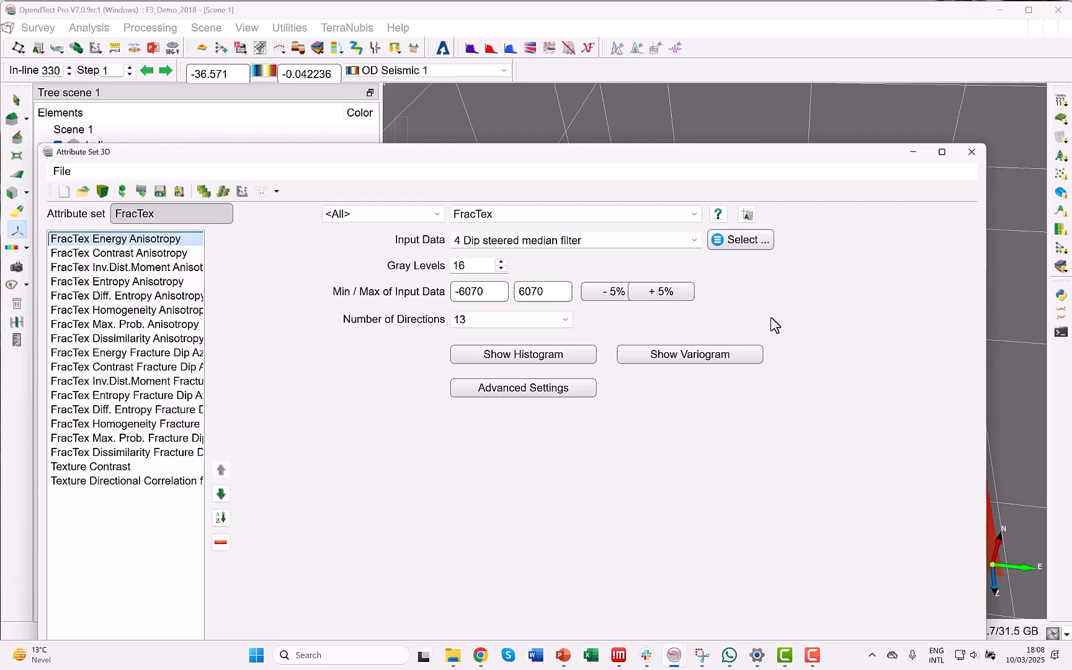
pyautogui.click(551, 390)
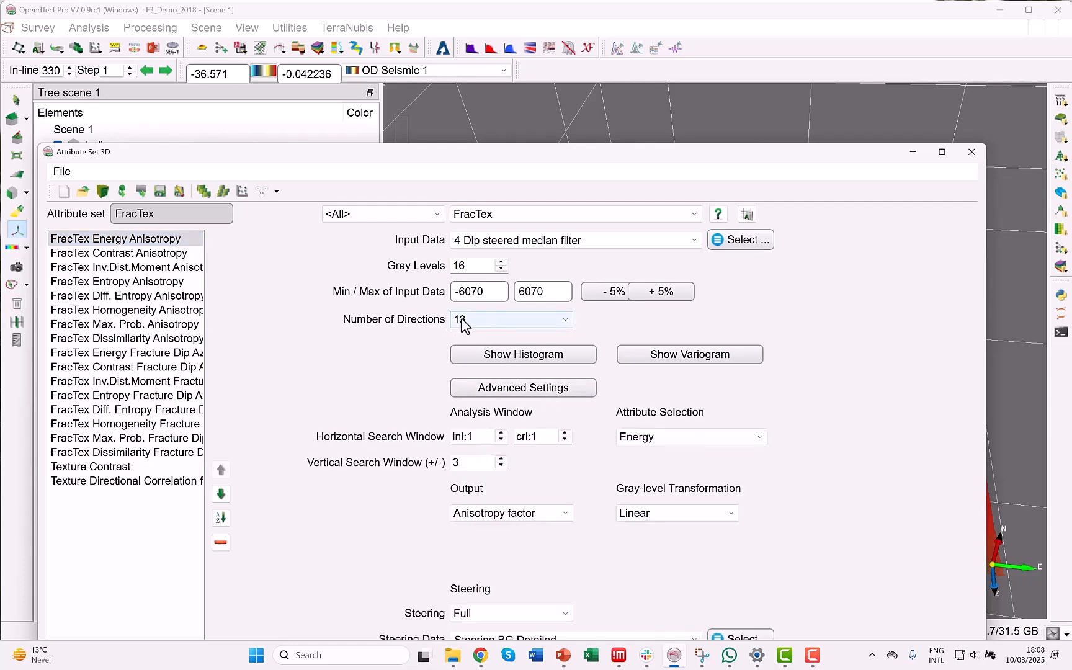
# Step: Examine the number of directions, attribute selection and output options of the FracTex attribute, keeping 13, Energy and Anisotropy factor
pyautogui.click(563, 322)
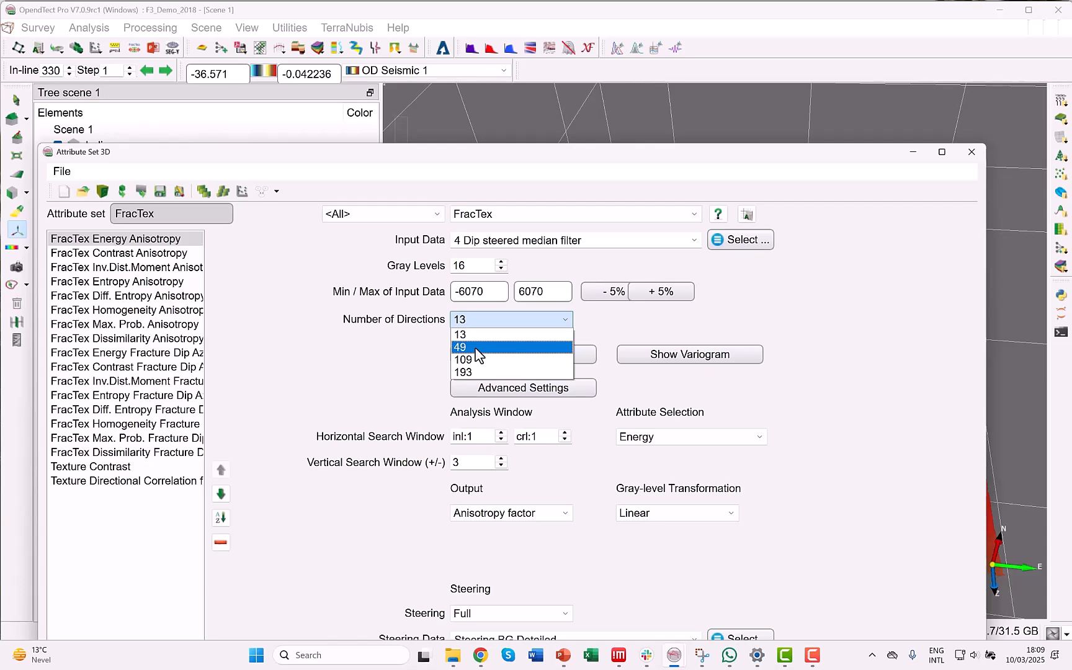
pyautogui.click(345, 345)
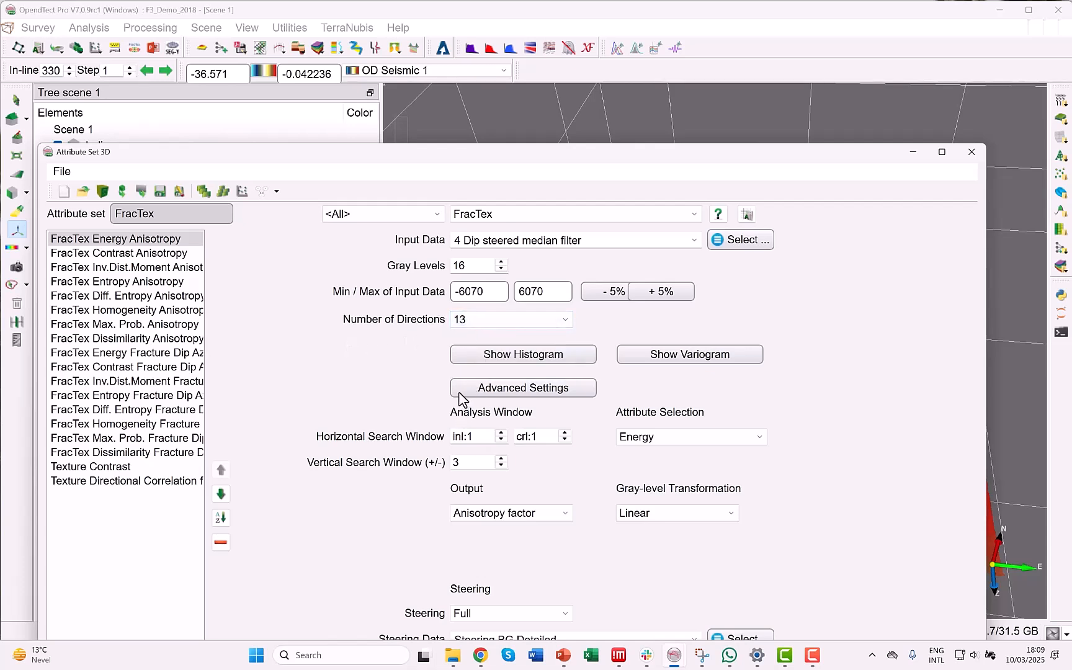
pyautogui.click(684, 438)
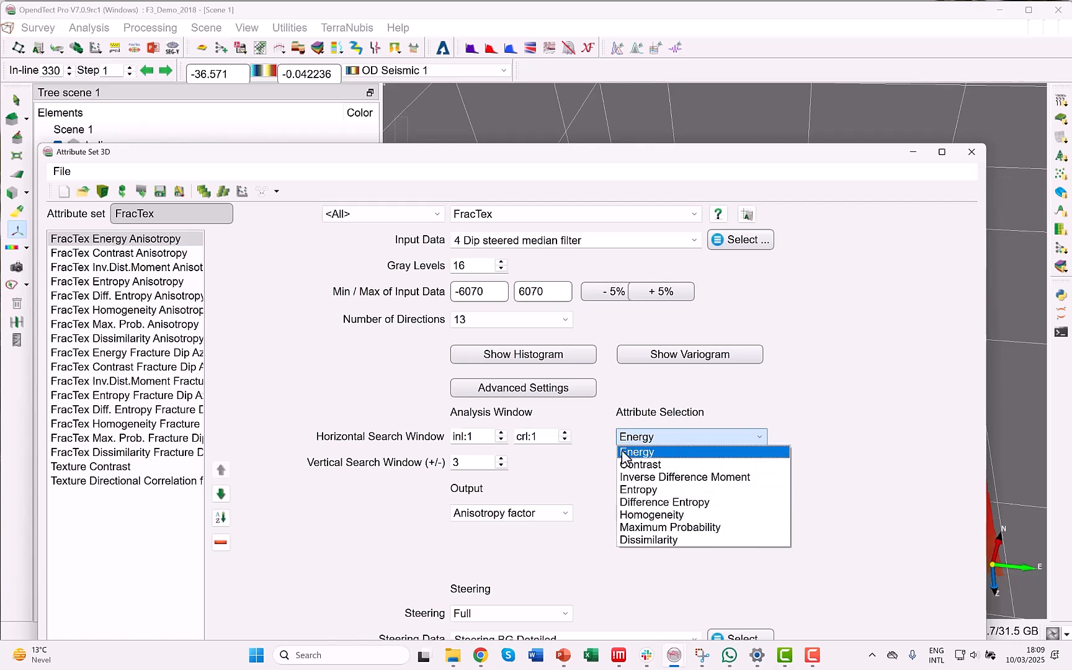
pyautogui.click(587, 459)
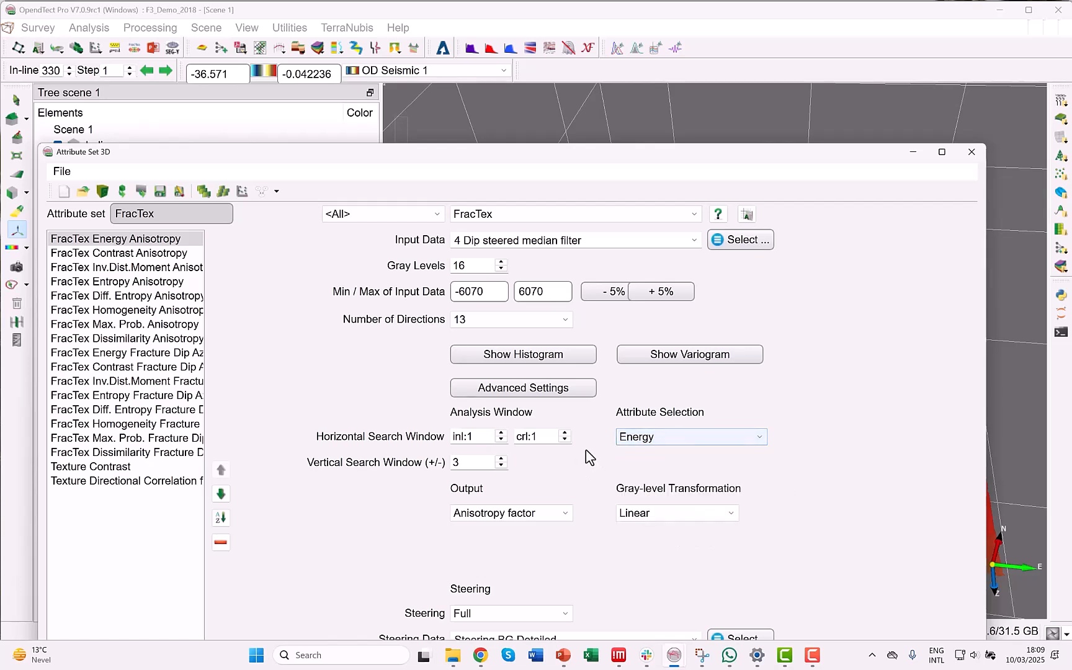
pyautogui.click(537, 513)
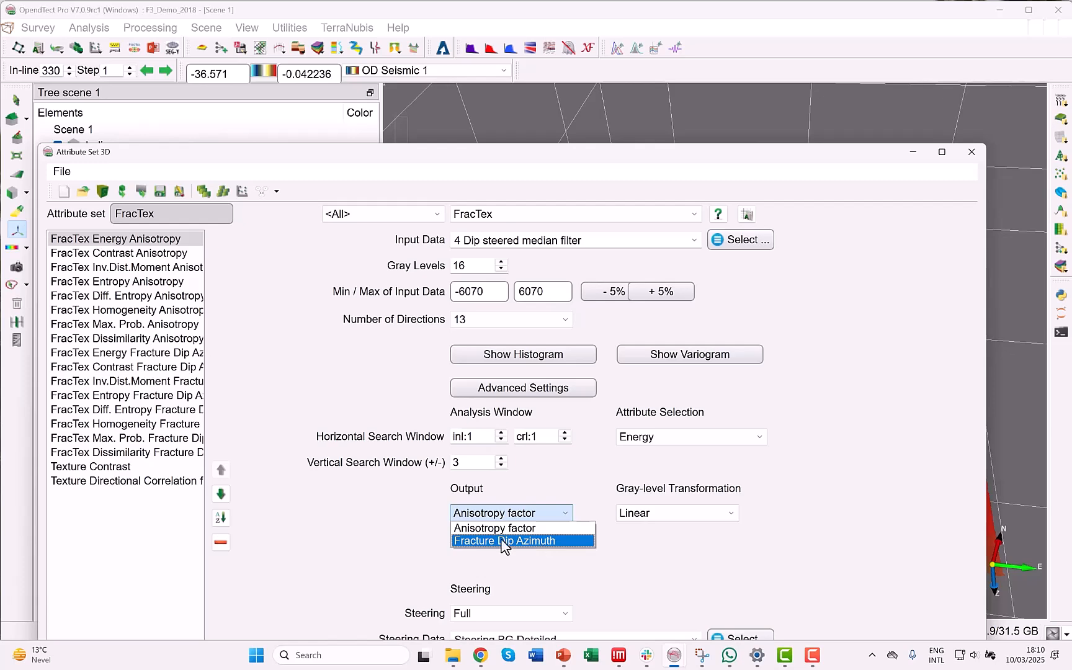
pyautogui.click(630, 550)
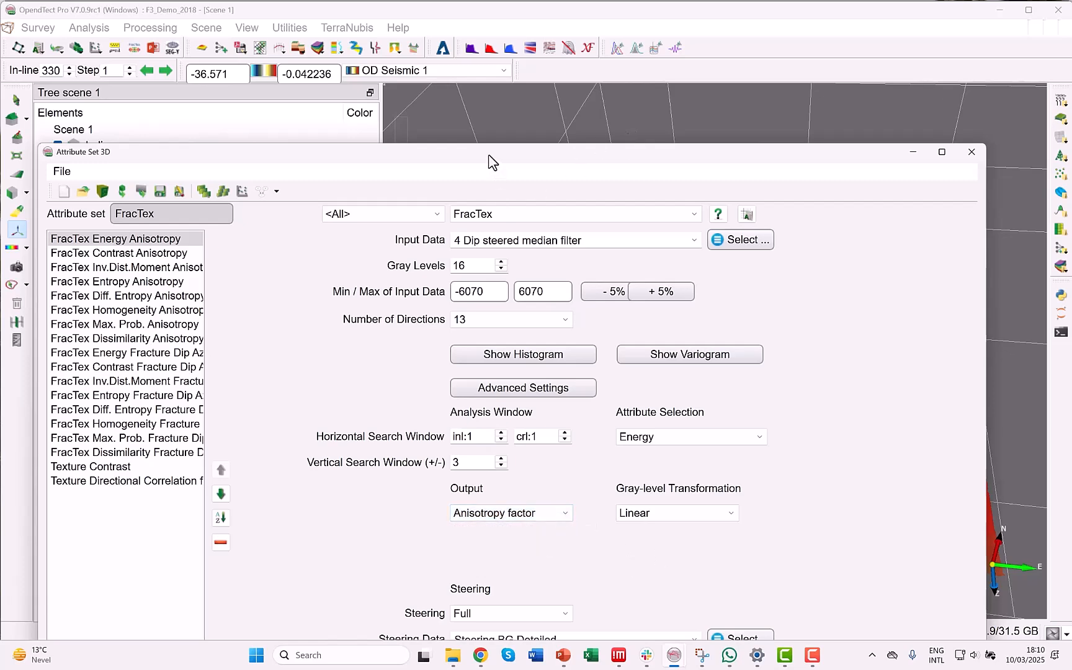
# Step: Review the definitions of the FracTex Energy, Contrast, Inv.Dist.Moment and Entropy Anisotropy attributes
pyautogui.moveTo(490, 155); pyautogui.dragTo(496, 82)
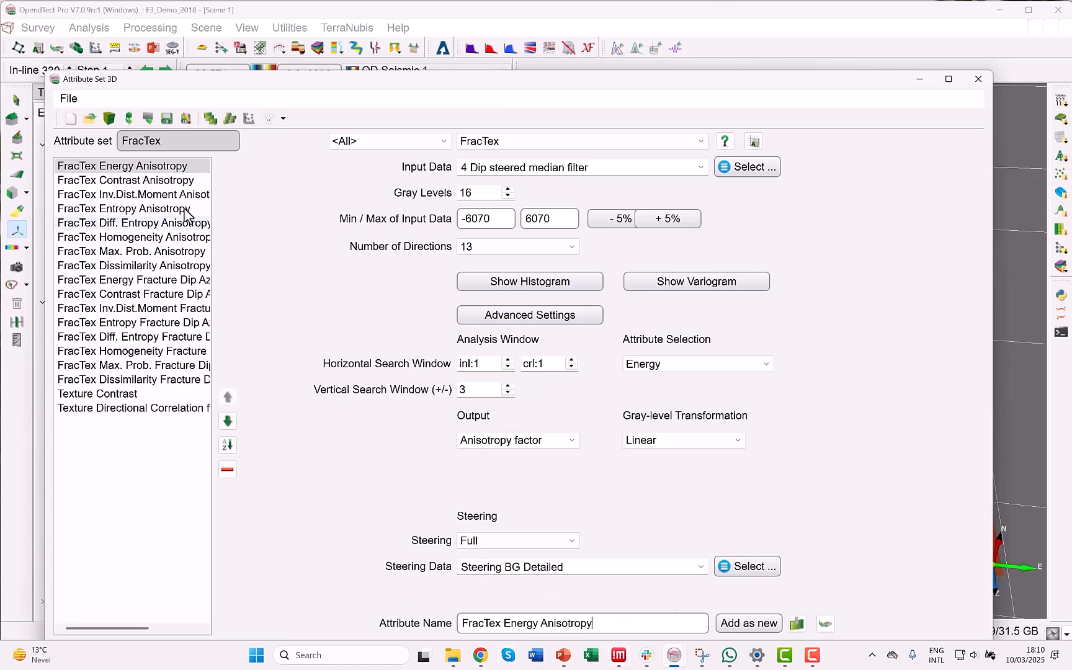
pyautogui.click(132, 172)
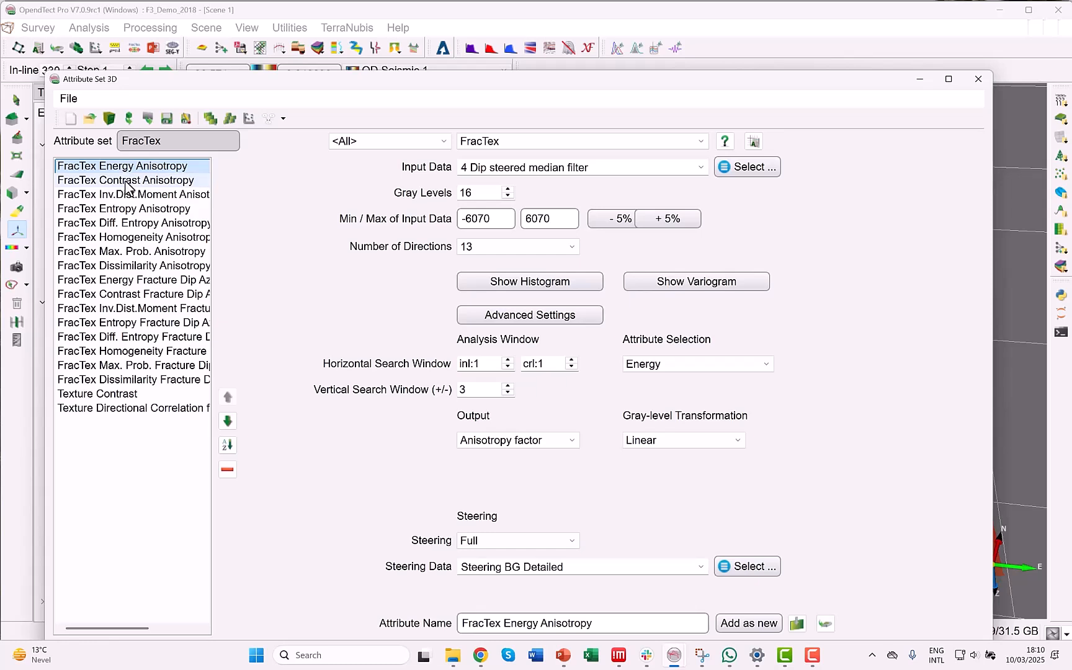
pyautogui.click(126, 181)
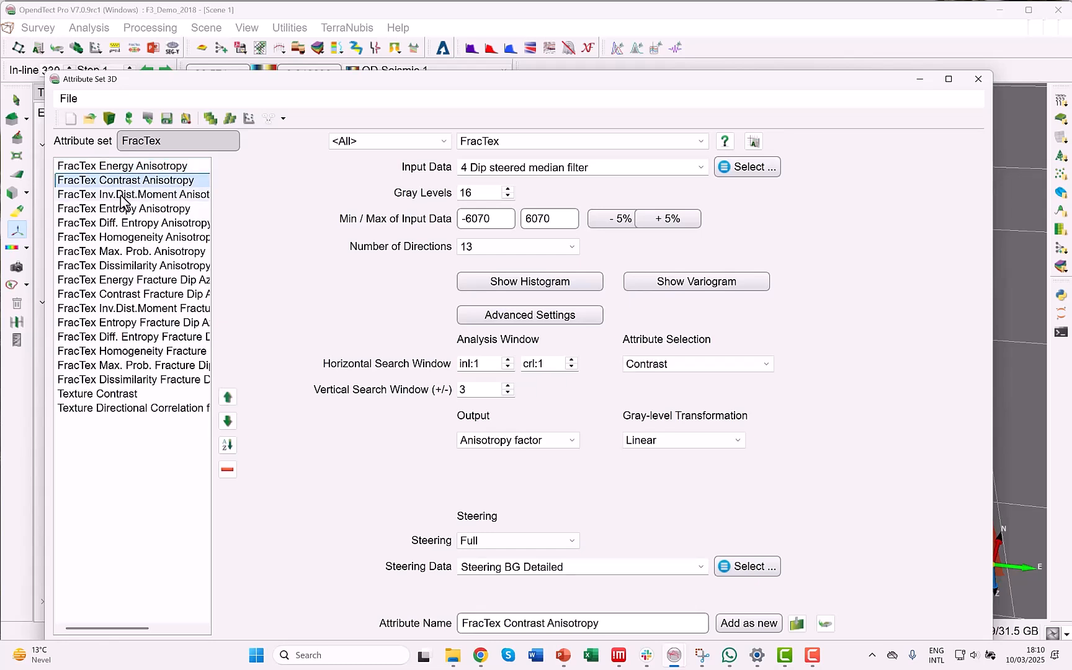
pyautogui.click(121, 198)
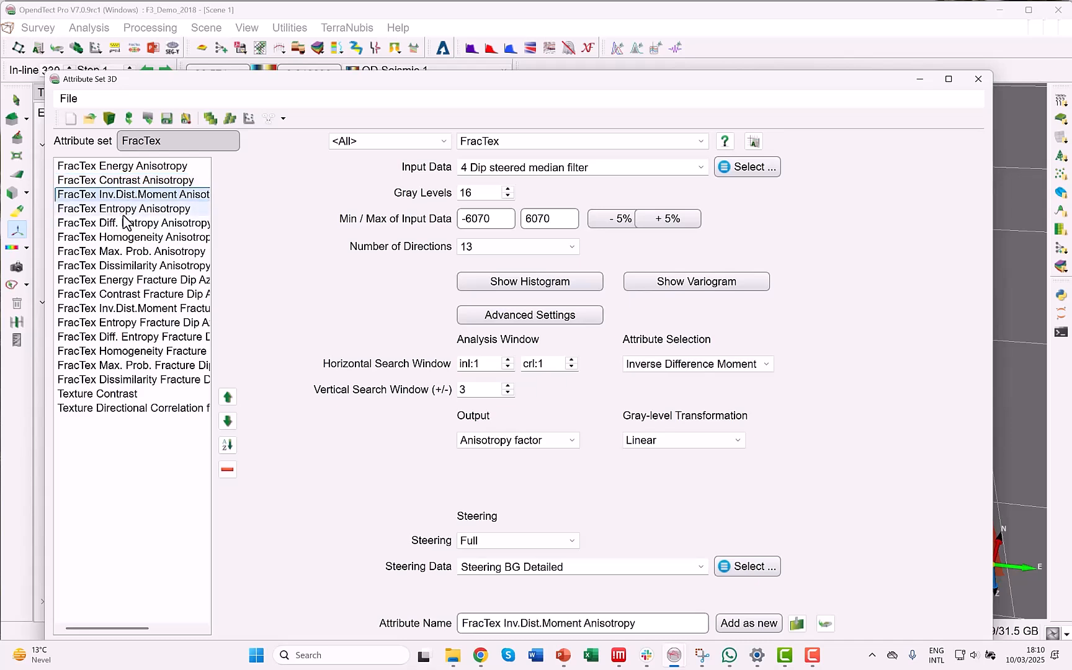
pyautogui.click(122, 211)
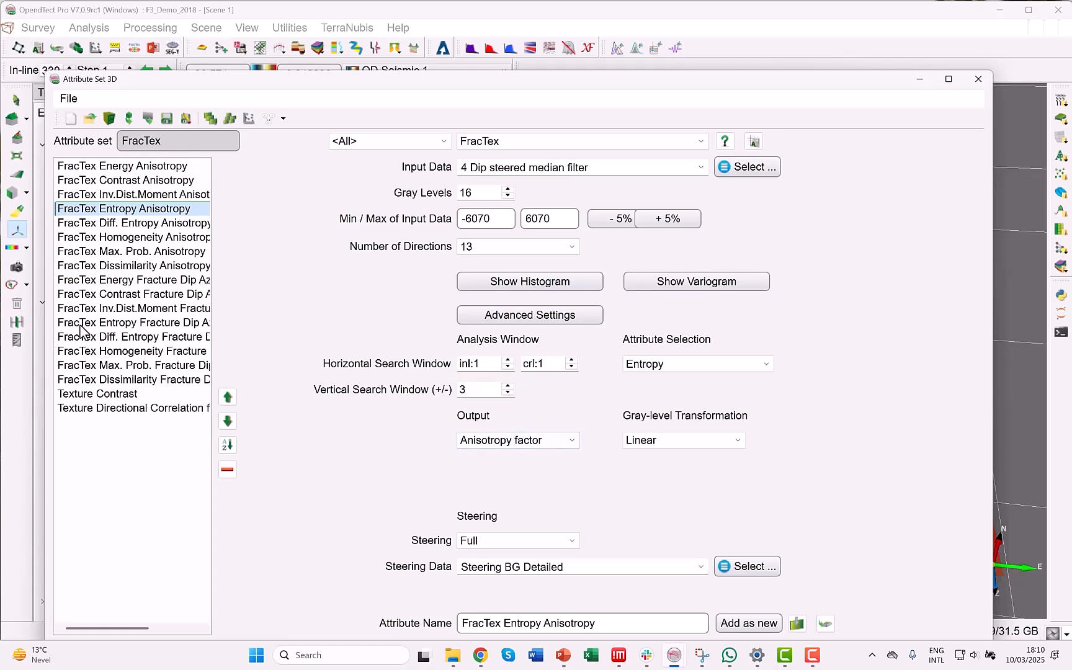
# Step: Review the FracTex Contrast, Inv.Dist.Moment and Entropy Fracture Dip Azimuth definitions and clear the attribute set window from the scene
pyautogui.click(138, 294)
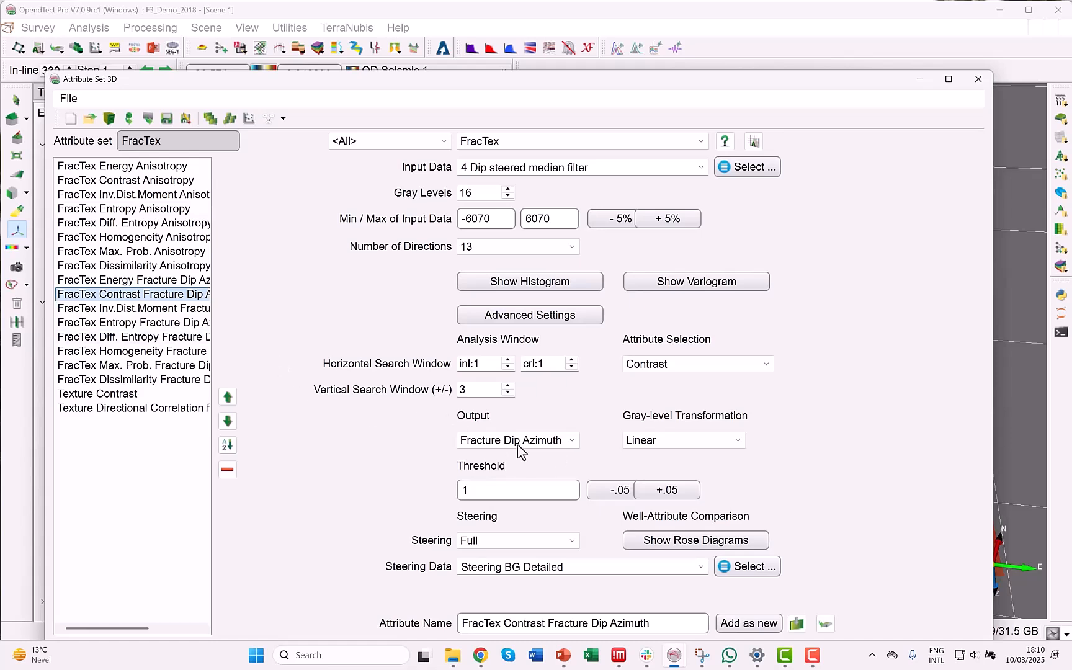
pyautogui.click(121, 309)
pyautogui.click(124, 324)
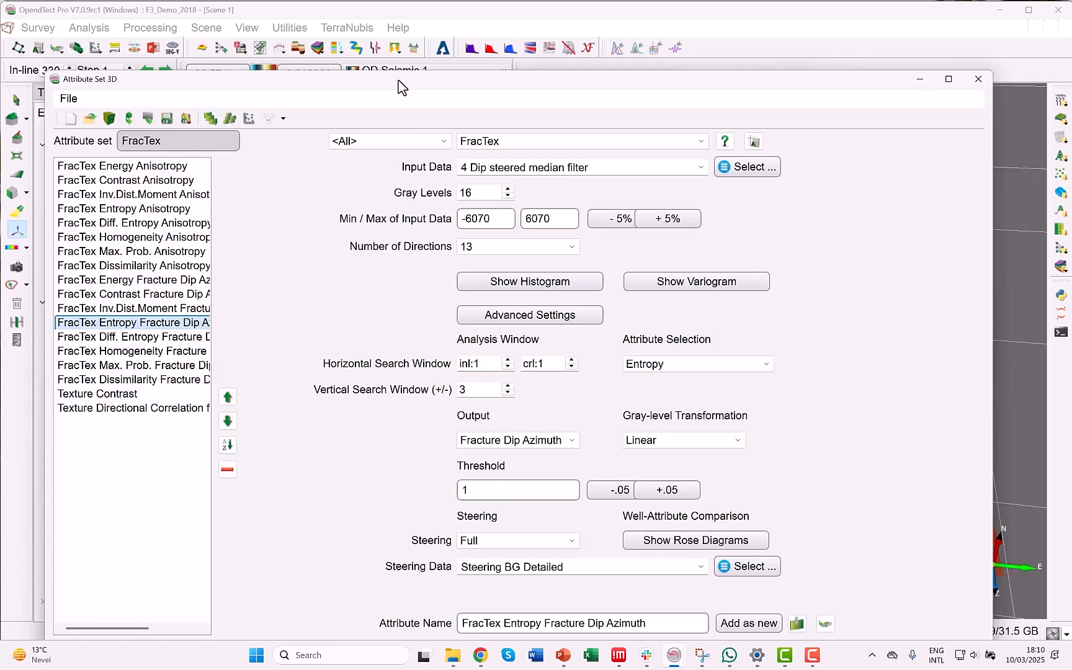
pyautogui.moveTo(402, 89); pyautogui.dragTo(479, 640)
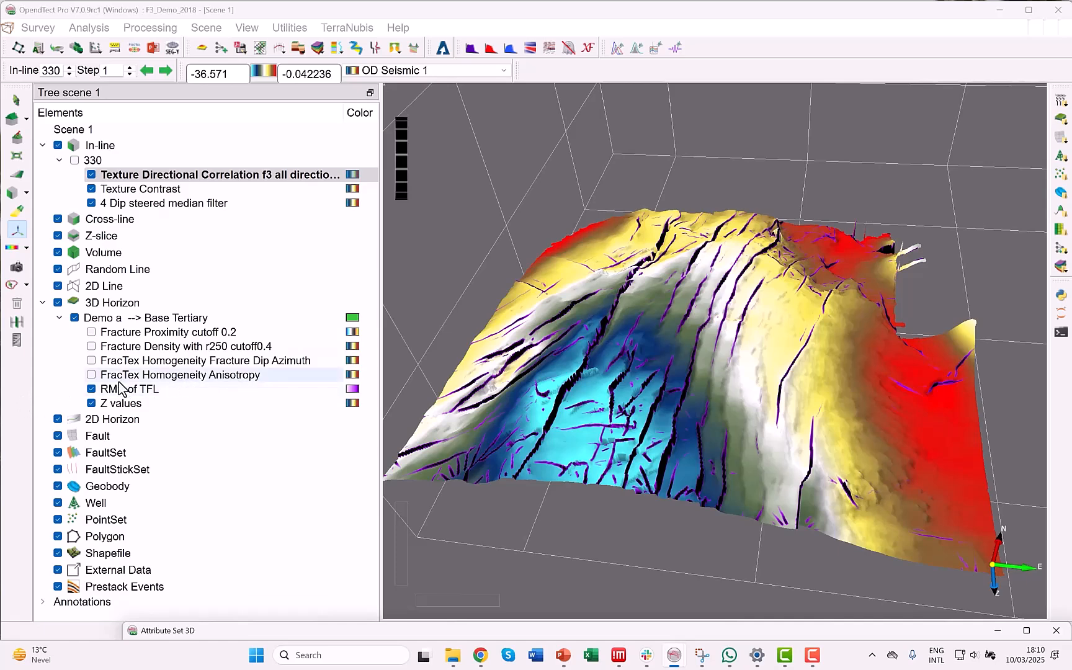
# Step: Compare FracTex Homogeneity Anisotropy on the Base Tertiary horizon with the underlying RMS of TFL and Z values display
pyautogui.click(92, 376)
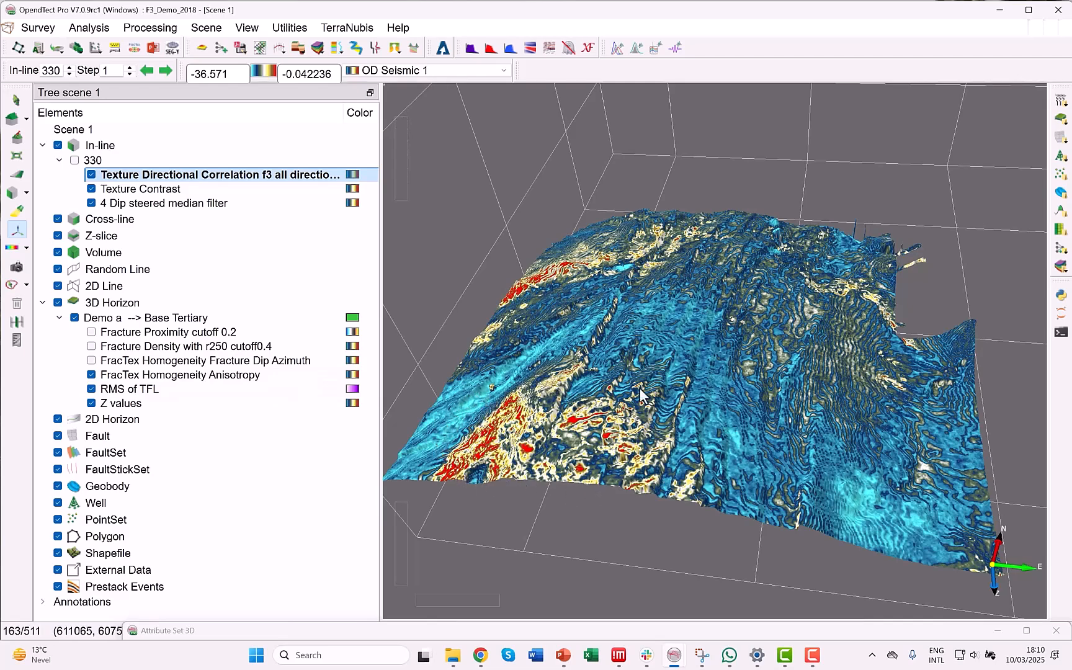
pyautogui.click(91, 375)
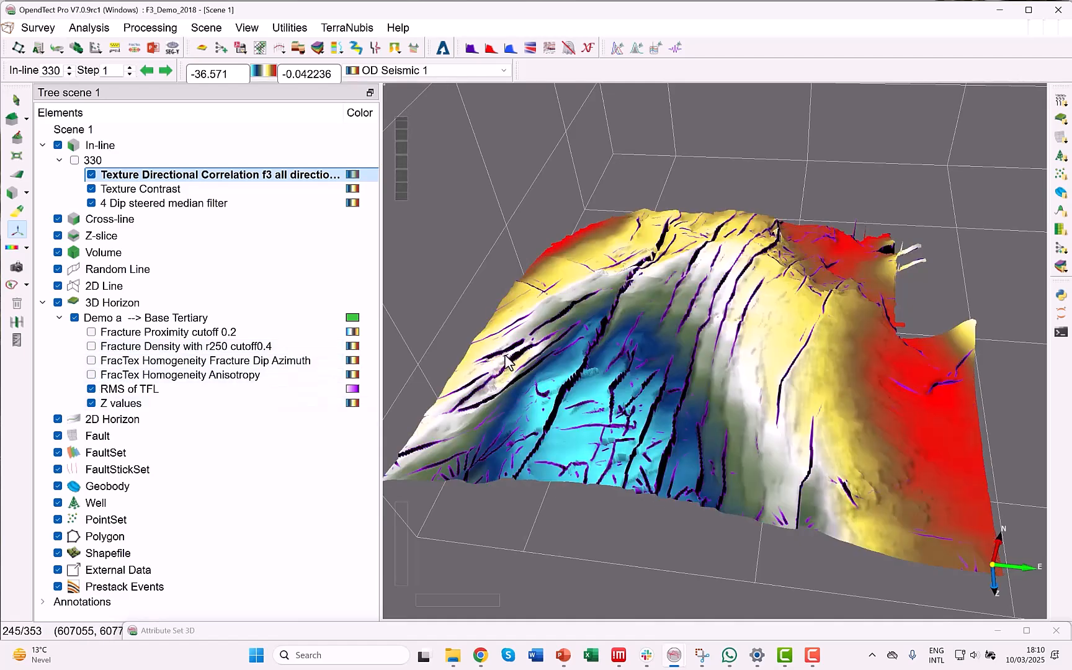
pyautogui.moveTo(506, 347); pyautogui.dragTo(646, 407)
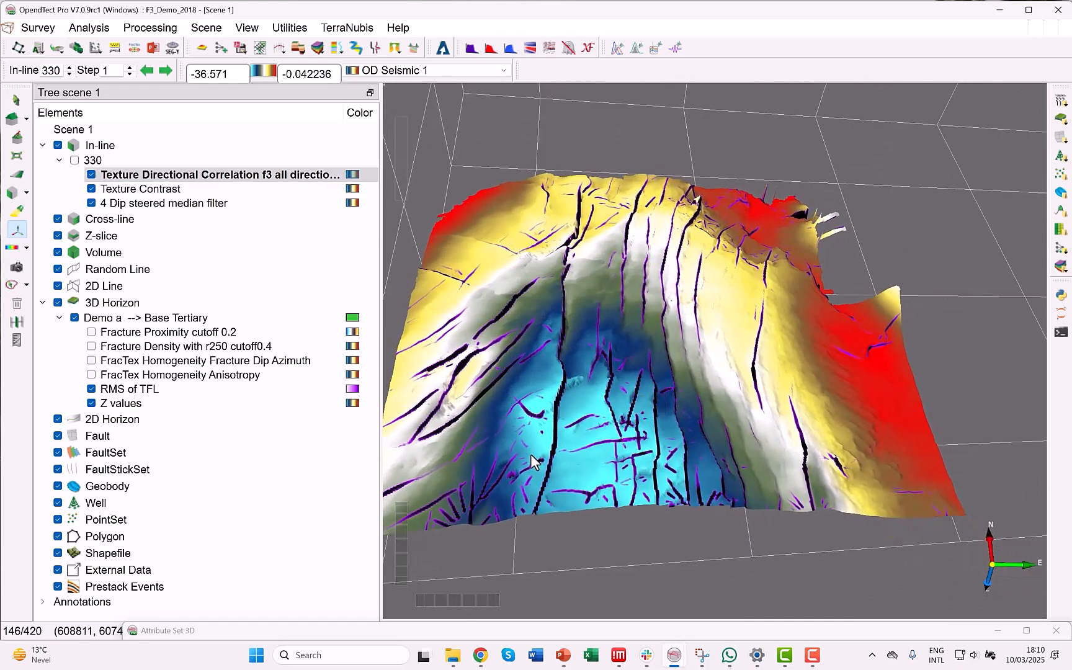
pyautogui.moveTo(646, 407); pyautogui.dragTo(584, 380, button='middle')
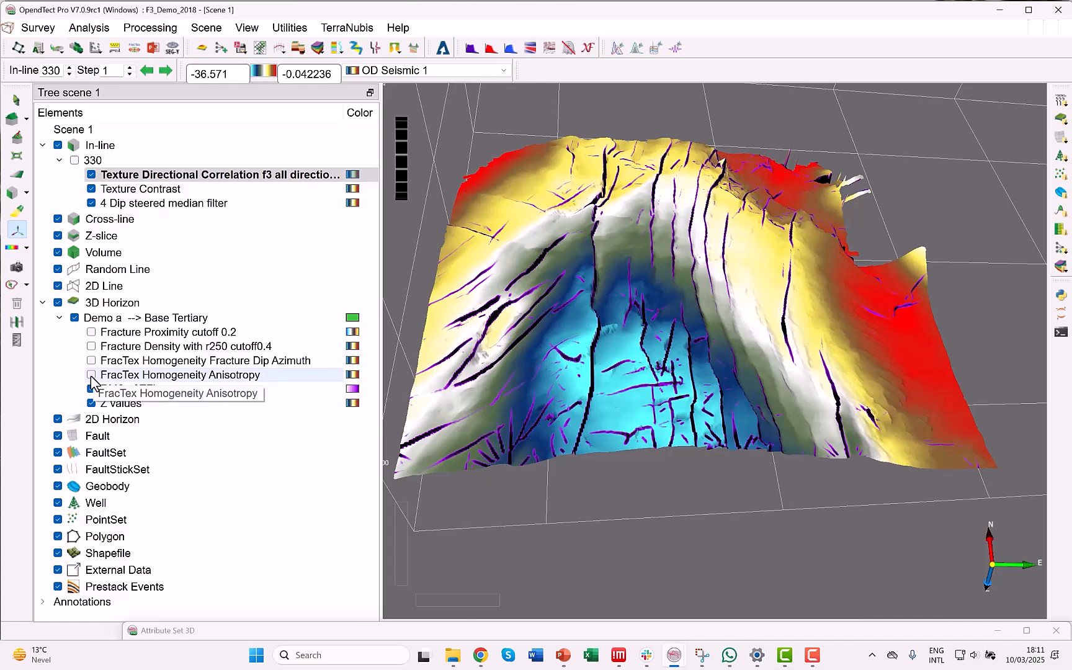
pyautogui.click(91, 374)
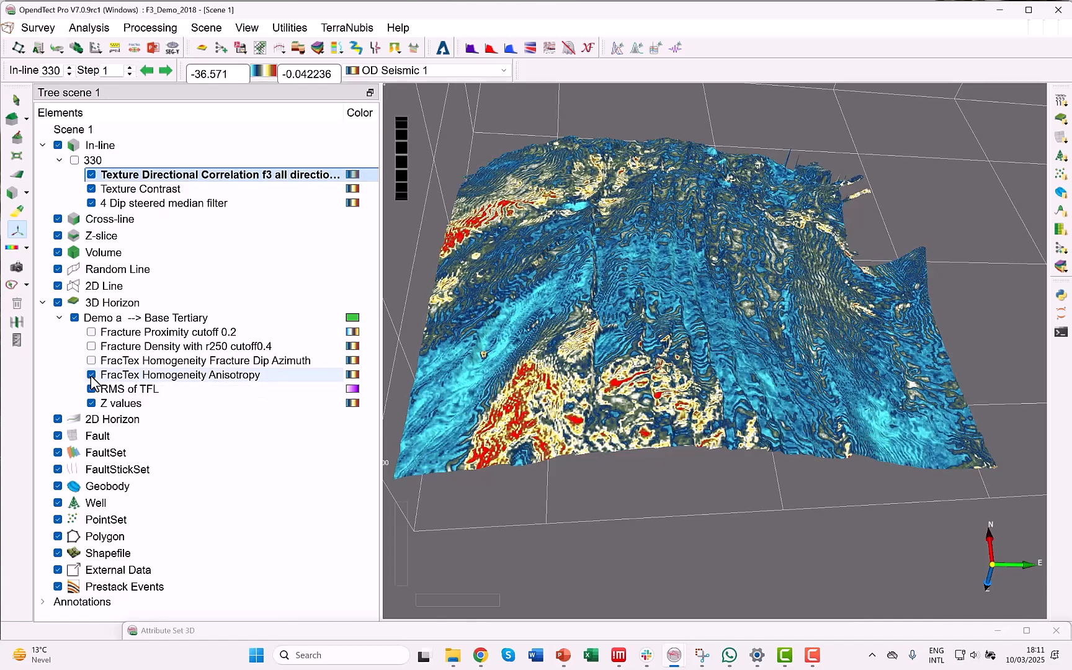
pyautogui.click(91, 374)
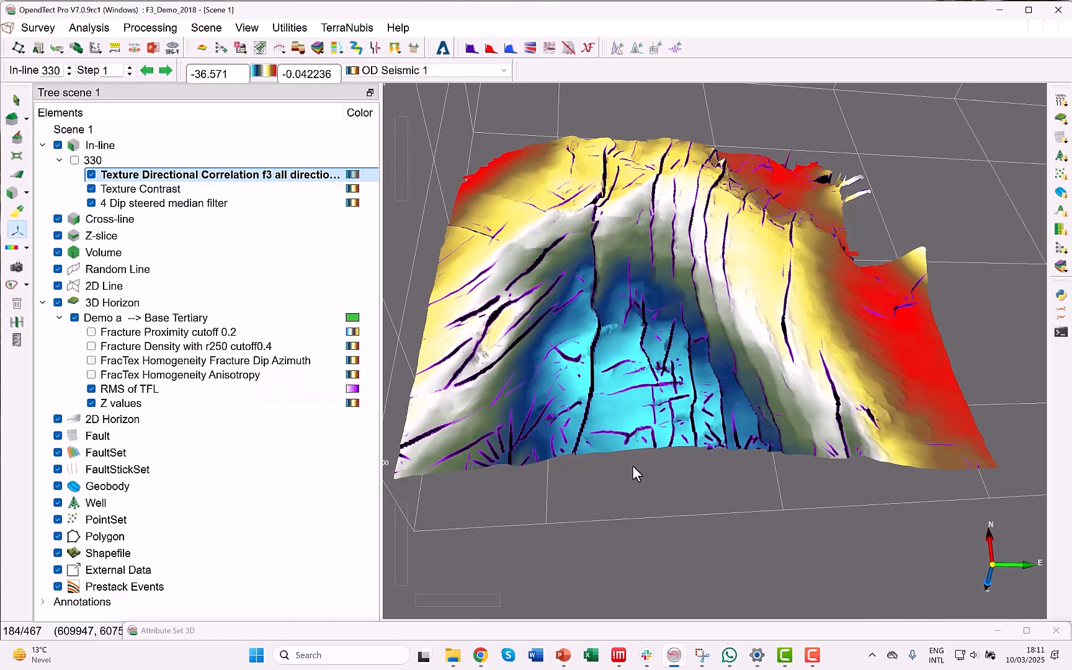
pyautogui.click(92, 375)
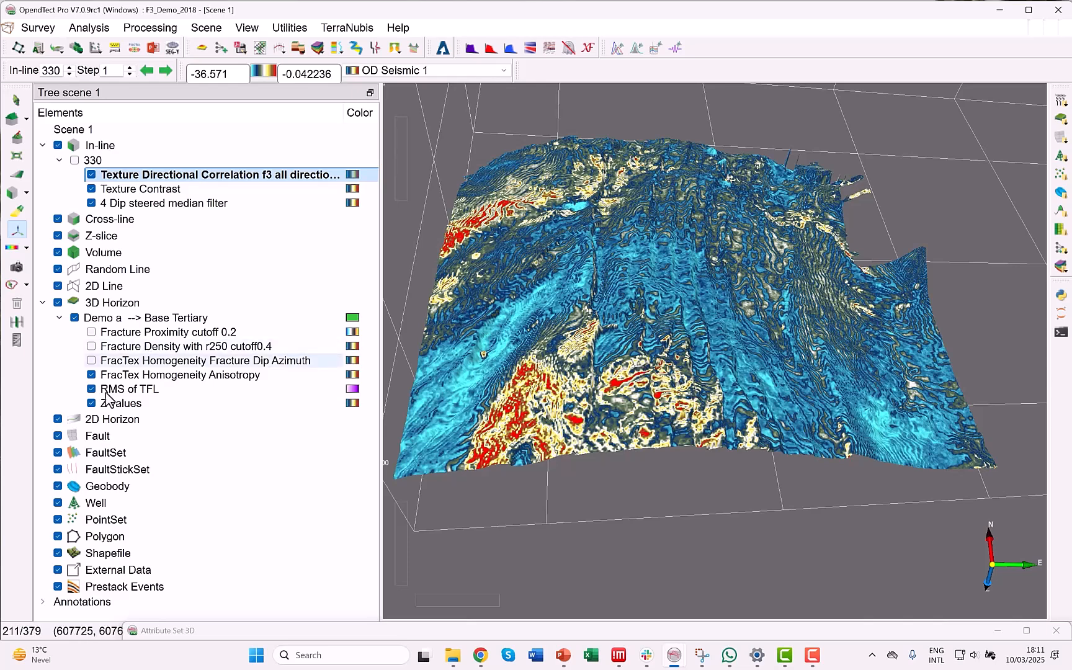
pyautogui.click(92, 375)
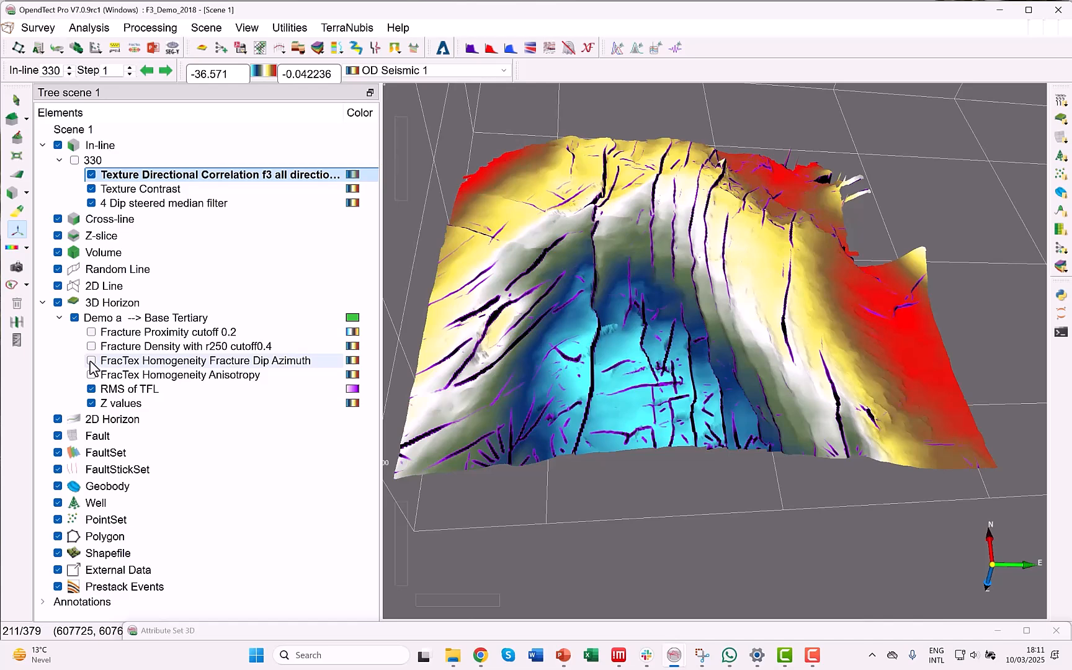
# Step: Display FracTex Homogeneity Fracture Dip Azimuth on the Base Tertiary horizon and select it to check its colour range
pyautogui.click(91, 360)
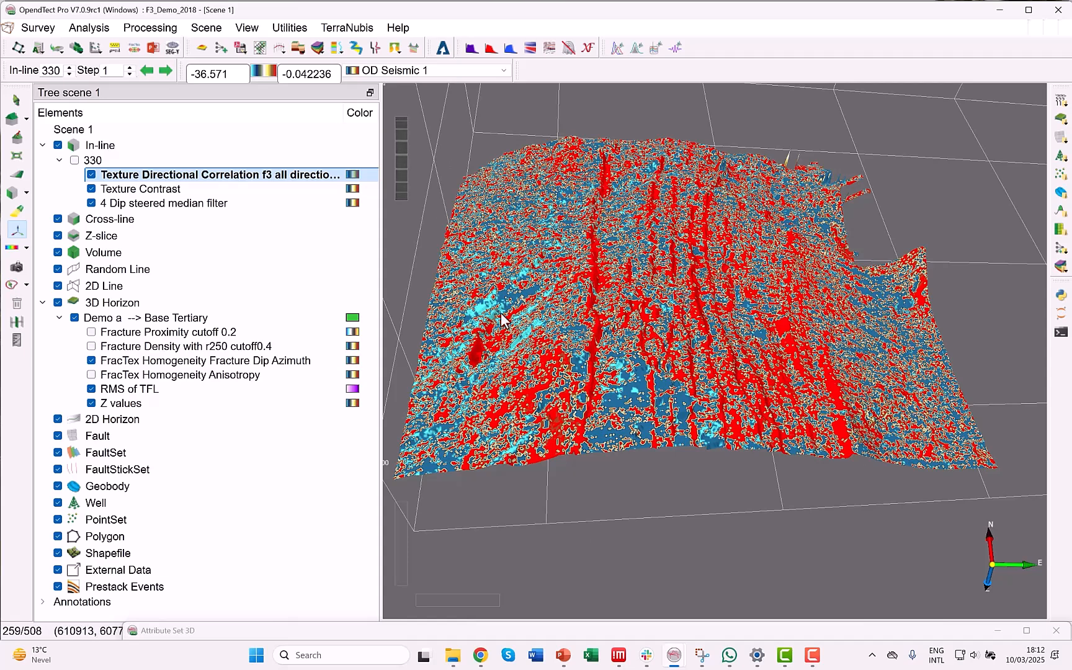
pyautogui.click(194, 363)
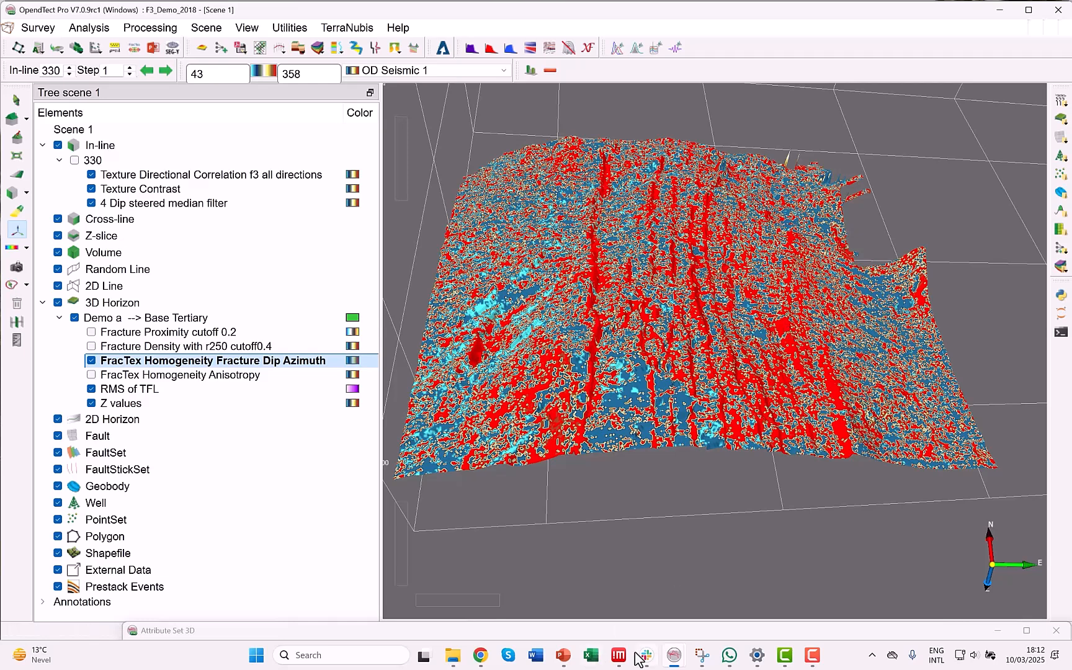
pyautogui.moveTo(670, 662)
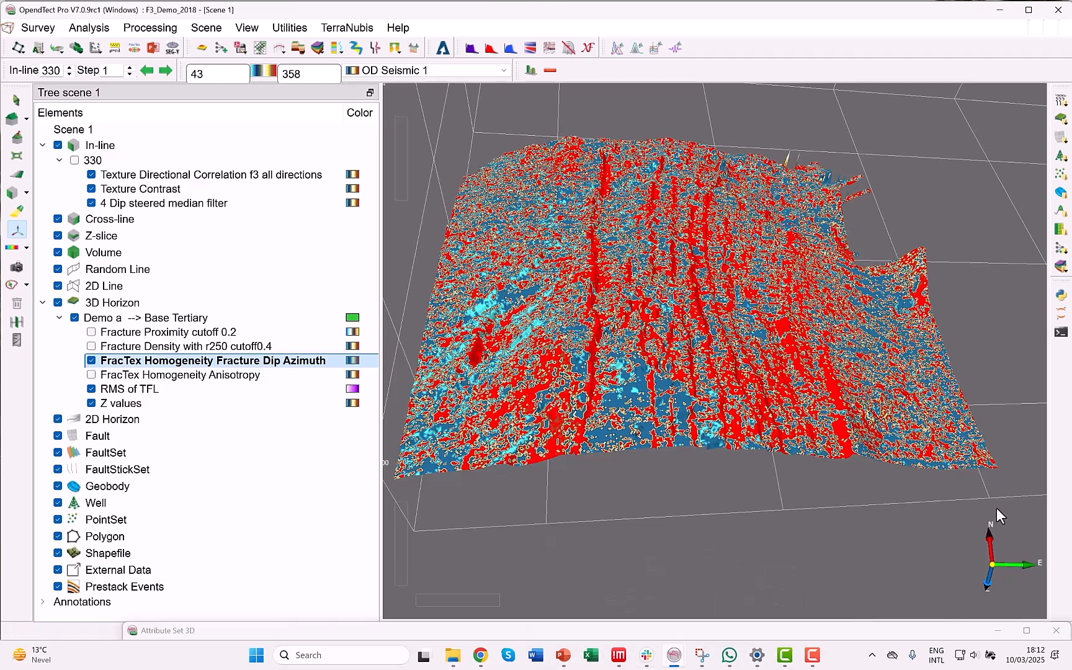